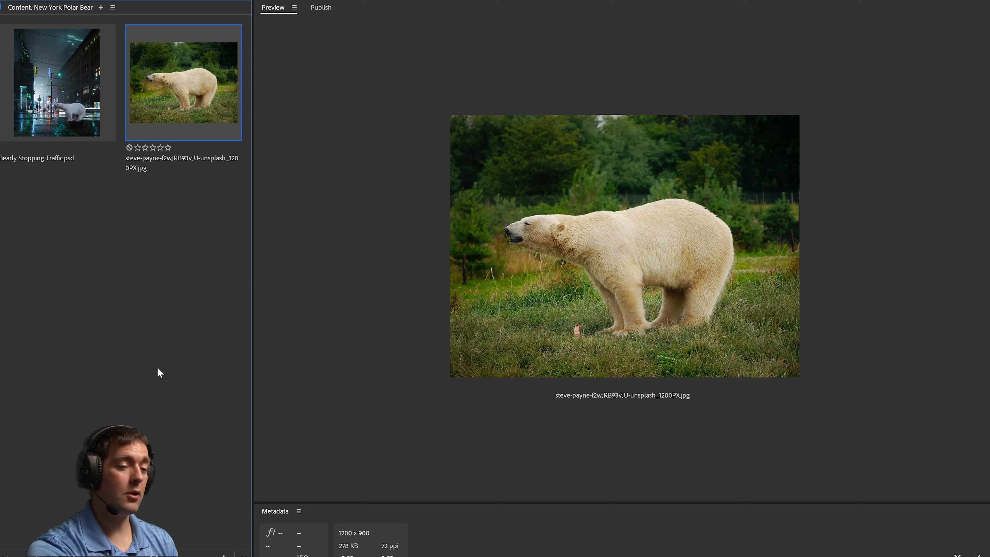
Switch to the polar bear street composite in Photoshop and compare it with the Polar bear layer mask disabled and re-enabled
{"action": "mouse_move", "coordinate": [203, 556]}
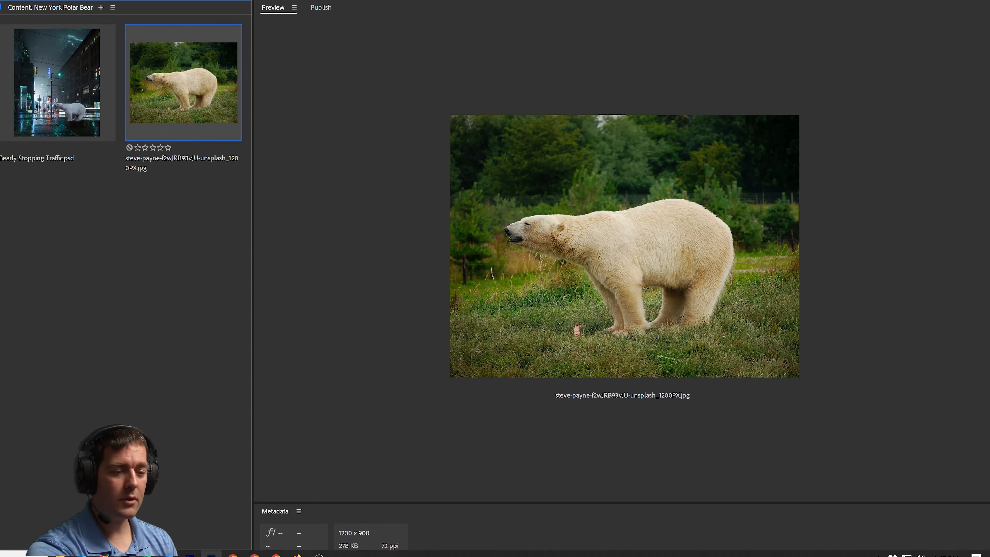
{"action": "left_click", "coordinate": [211, 555]}
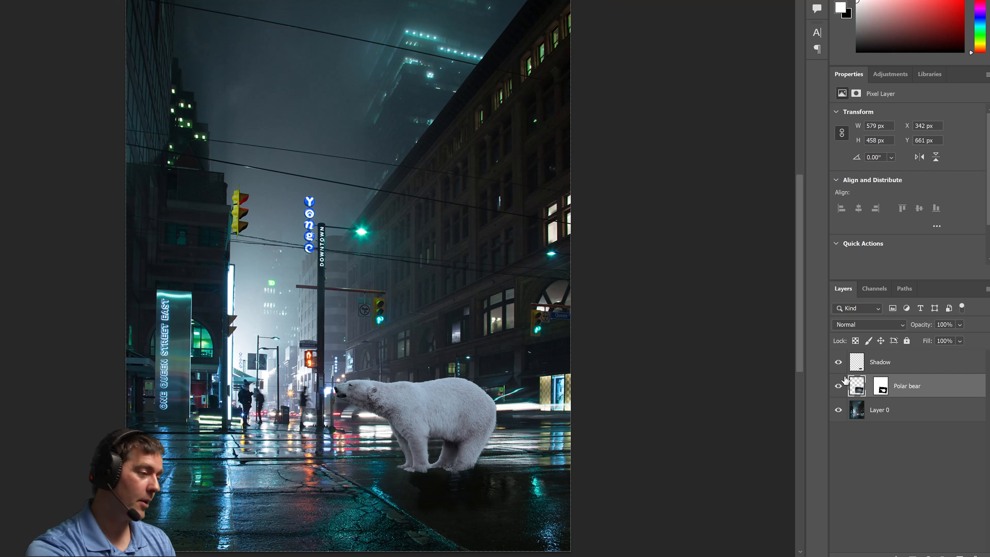
{"action": "right_click", "coordinate": [882, 387]}
{"action": "left_click", "coordinate": [885, 394]}
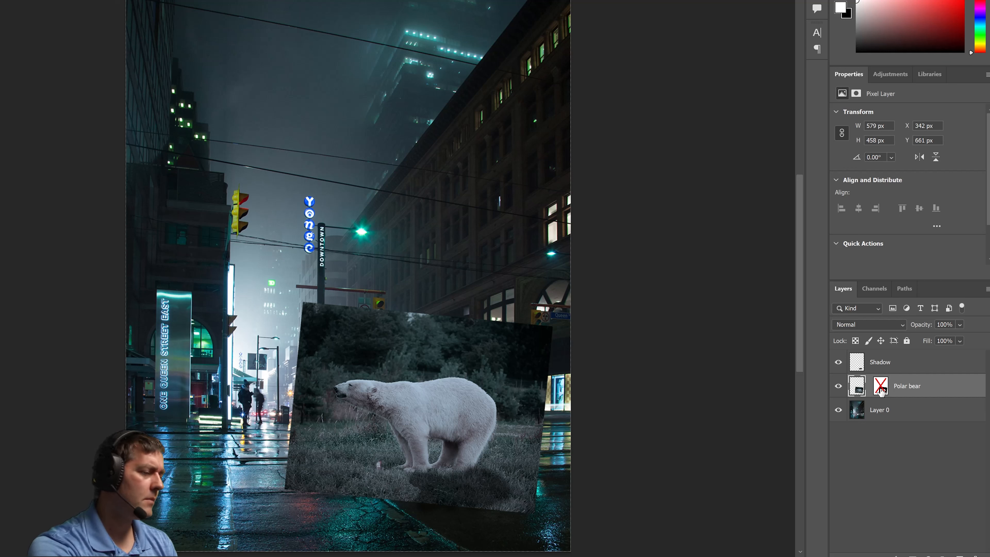
{"action": "right_click", "coordinate": [881, 391]}
{"action": "left_click", "coordinate": [886, 396]}
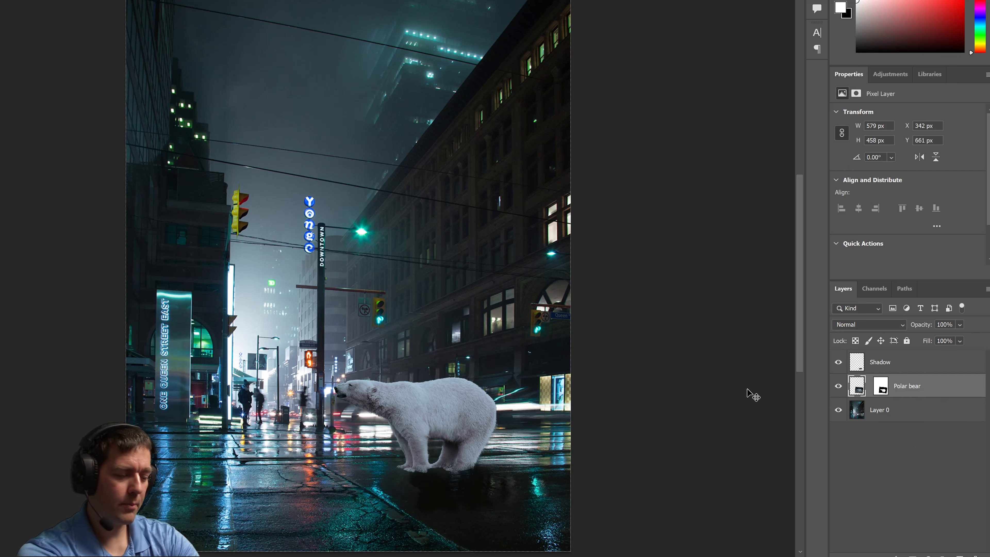
Examine the bear cutout up close by disabling the Polar bear layer mask and enabling it again
{"action": "key", "text": "ctrl+plus"}
{"action": "key", "text": "ctrl+plus"}
{"action": "left_click_drag", "start_coordinate": [476, 381], "coordinate": [467, 78]}
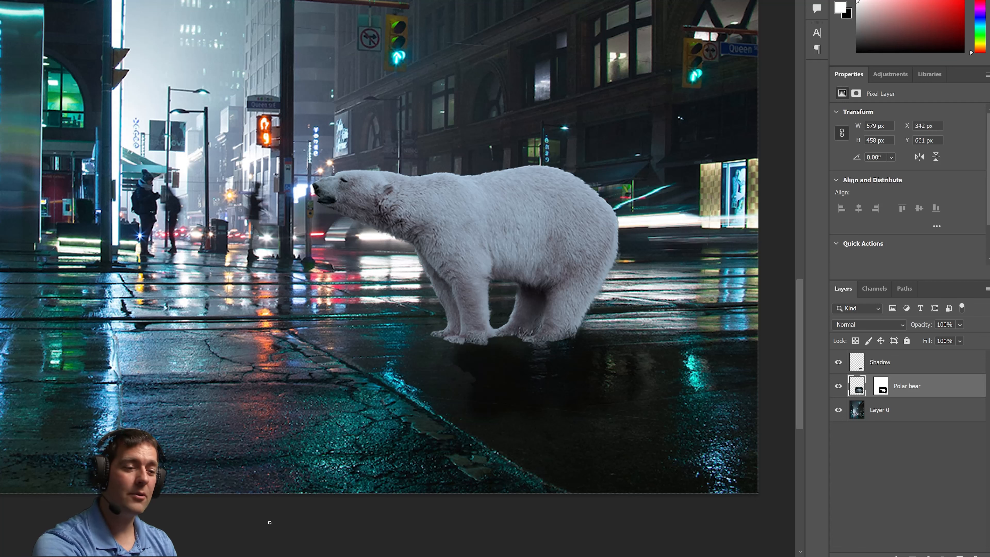
{"action": "right_click", "coordinate": [881, 390]}
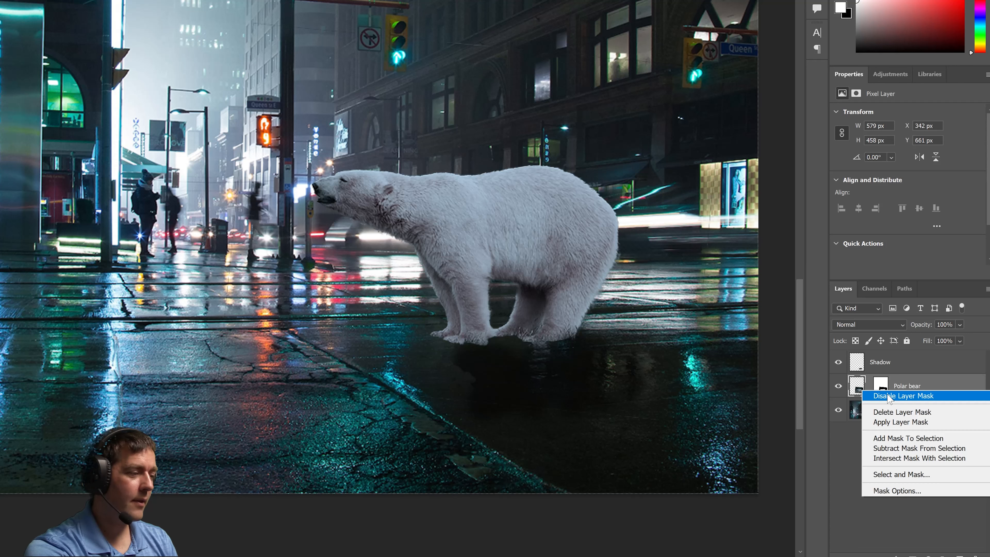
{"action": "left_click", "coordinate": [888, 396]}
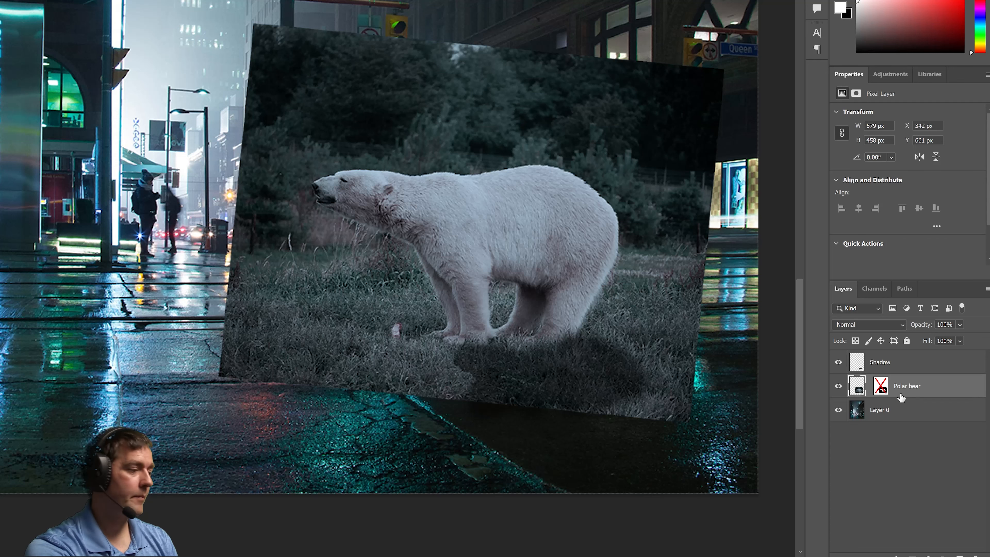
{"action": "right_click", "coordinate": [878, 385]}
{"action": "left_click", "coordinate": [893, 387]}
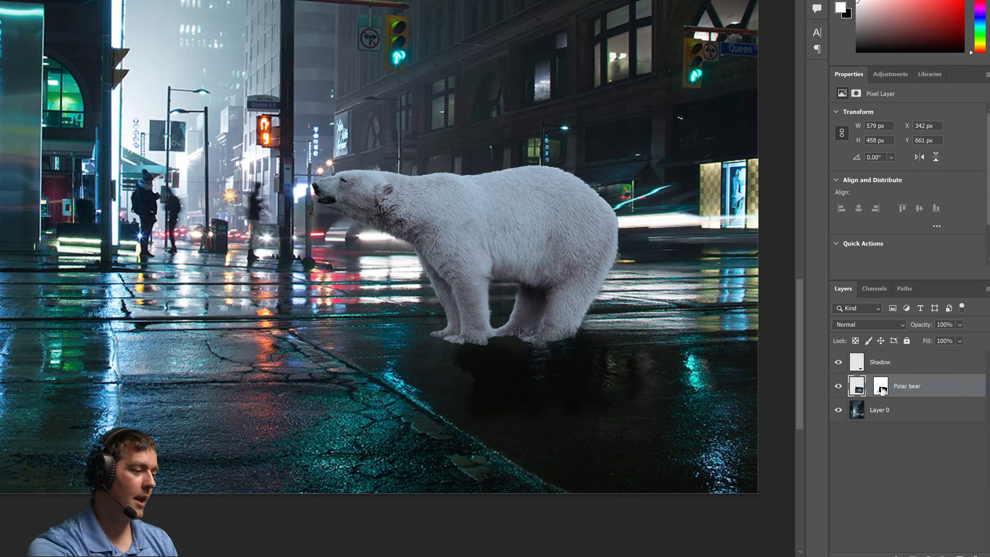
Select the Shadow layer and toggle its visibility repeatedly to examine the painted shadow beneath the bear up close
{"action": "left_click", "coordinate": [860, 362]}
{"action": "left_click", "coordinate": [839, 363]}
{"action": "left_click", "coordinate": [838, 363]}
{"action": "left_click", "coordinate": [839, 363]}
{"action": "left_click", "coordinate": [840, 363]}
{"action": "left_click", "coordinate": [839, 362]}
{"action": "left_click", "coordinate": [840, 363]}
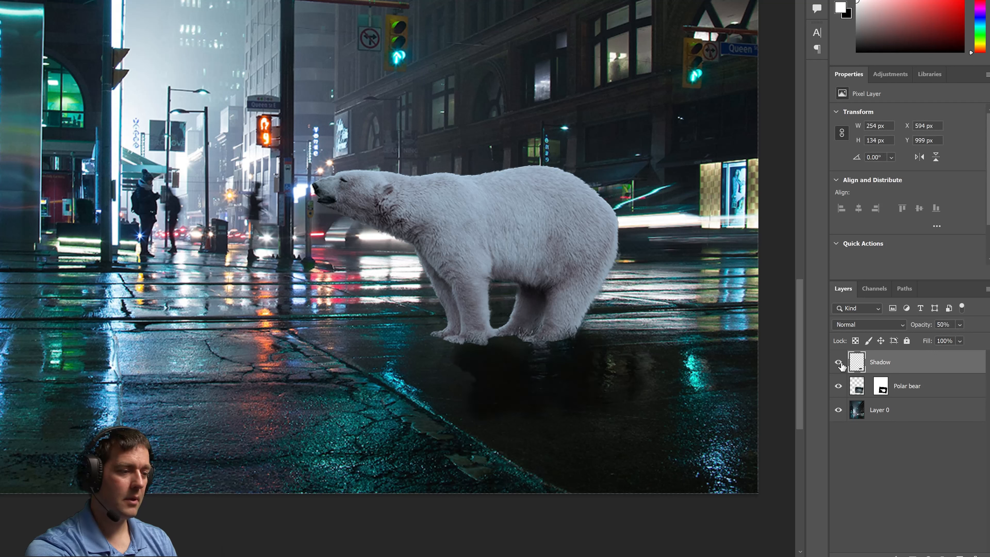
{"action": "left_click", "coordinate": [839, 363]}
{"action": "left_click", "coordinate": [839, 363]}
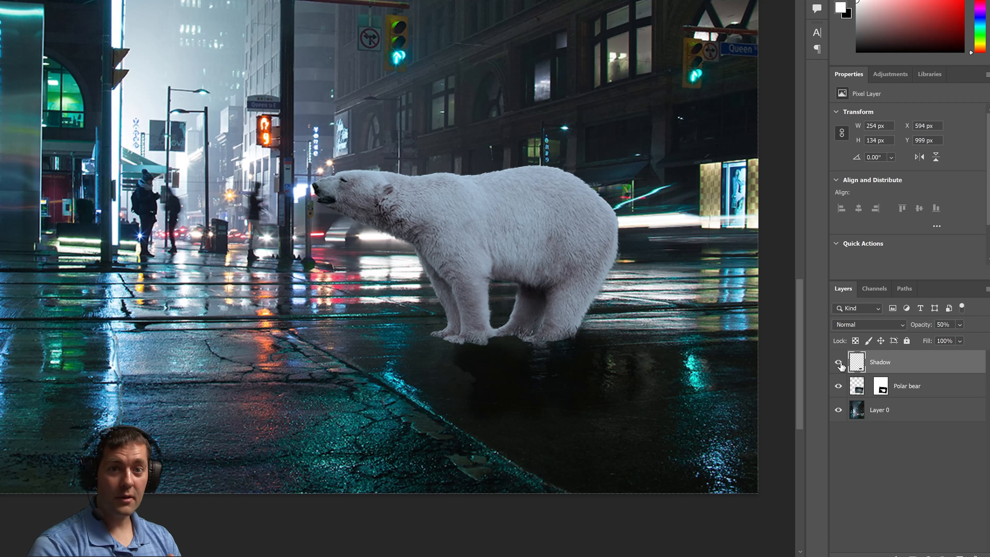
Compare the whole image with and without the Shadow layer by toggling its visibility
{"action": "key", "text": "ctrl+0"}
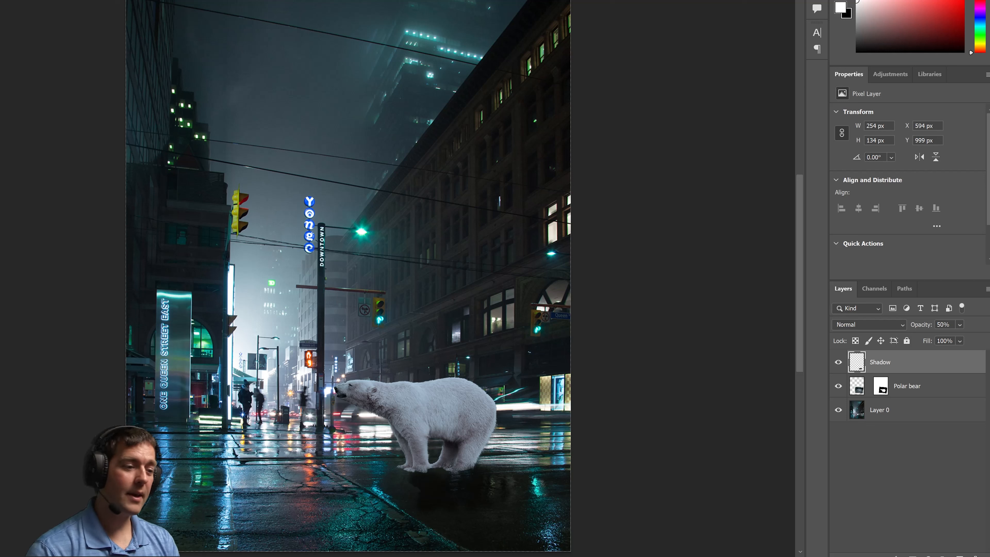
{"action": "left_click", "coordinate": [838, 363]}
{"action": "left_click", "coordinate": [837, 365]}
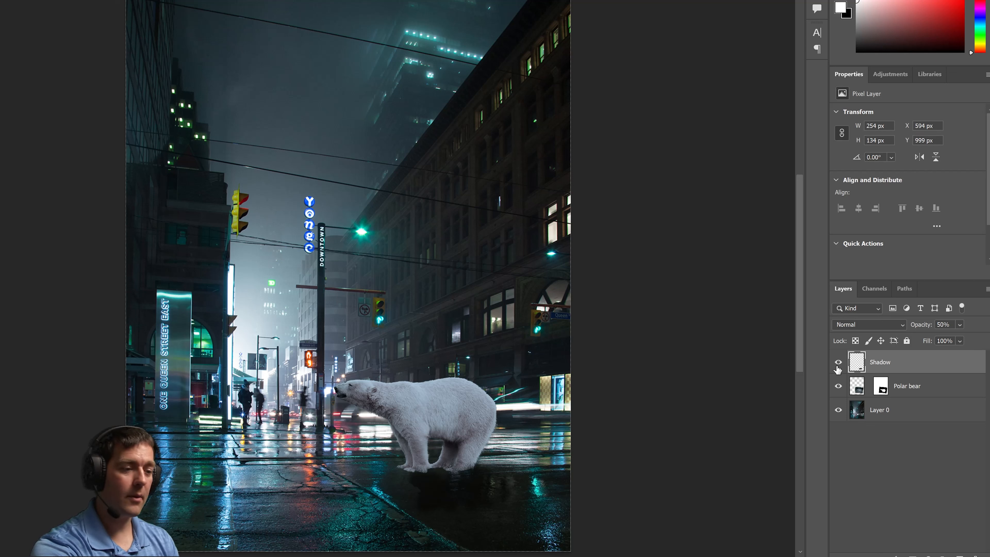
{"action": "left_click", "coordinate": [837, 366]}
{"action": "left_click", "coordinate": [837, 366]}
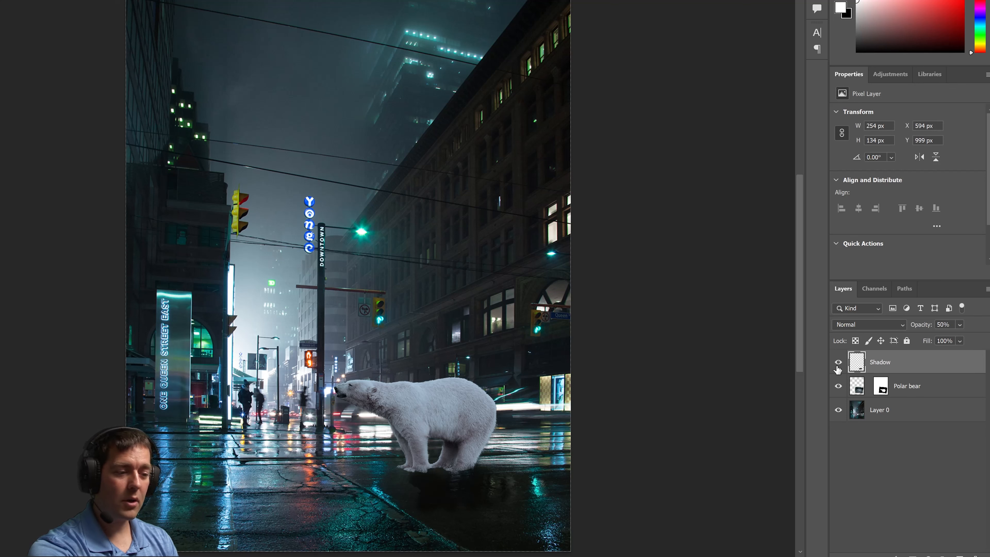
{"action": "left_click", "coordinate": [837, 366]}
{"action": "left_click", "coordinate": [838, 366]}
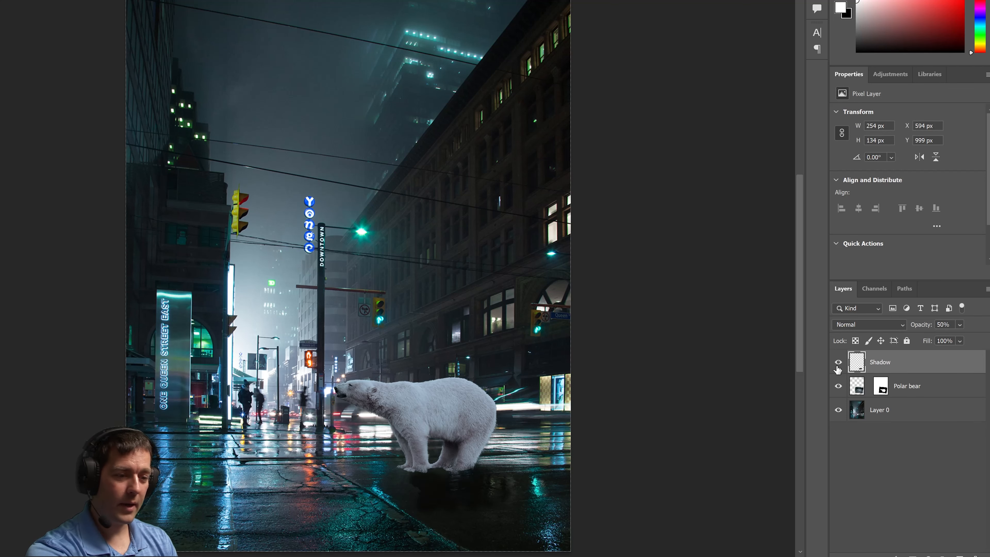
Inspect the wet street reflections around the bear and check how hiding and showing the Shadow layer affects them
{"action": "key", "text": "ctrl+plus"}
{"action": "key", "text": "ctrl+plus"}
{"action": "key", "text": "ctrl+plus"}
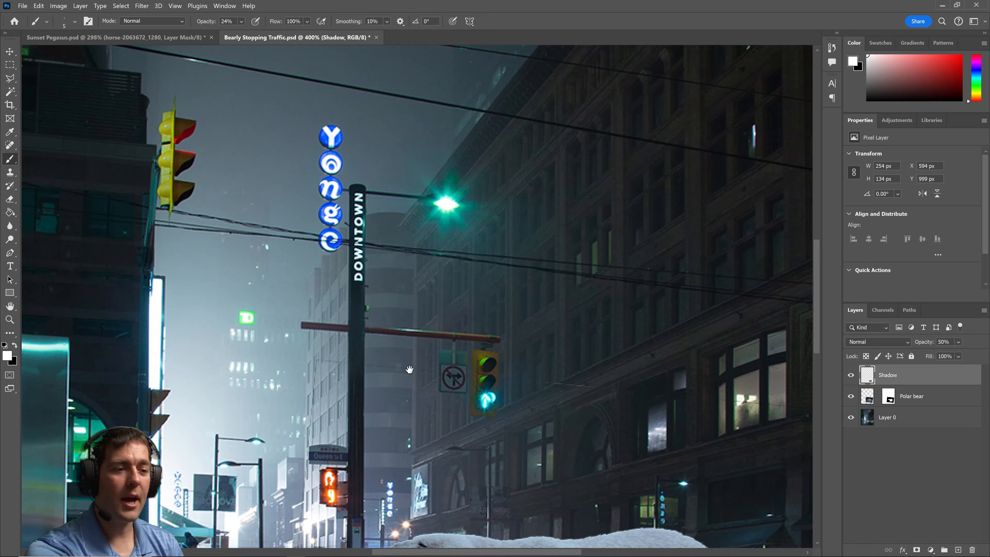
{"action": "mouse_move", "coordinate": [409, 369]}
{"action": "left_mouse_down"}
{"action": "mouse_move", "coordinate": [463, 275]}
{"action": "mouse_move", "coordinate": [443, 363]}
{"action": "left_mouse_up"}
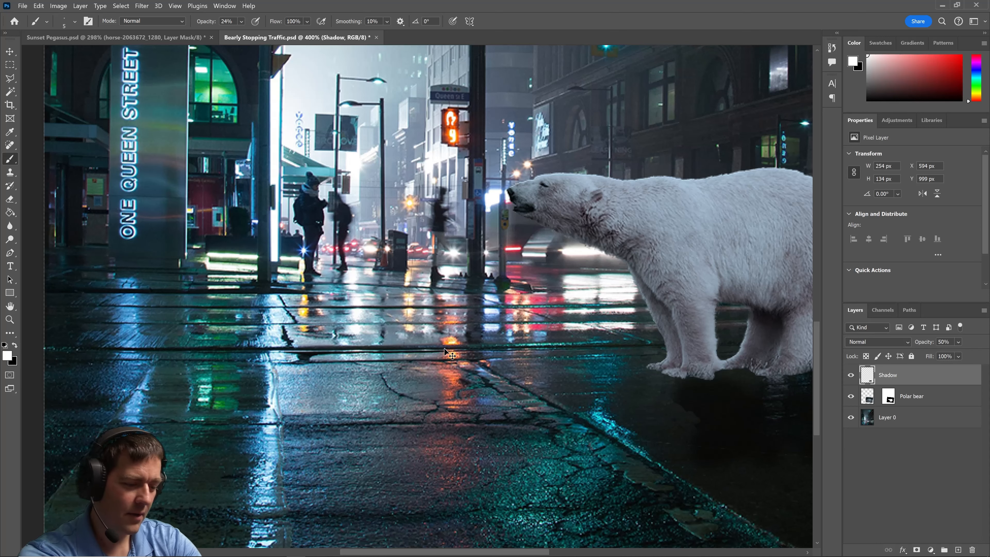
{"action": "key", "text": "ctrl+minus"}
{"action": "left_click_drag", "start_coordinate": [534, 345], "coordinate": [433, 353]}
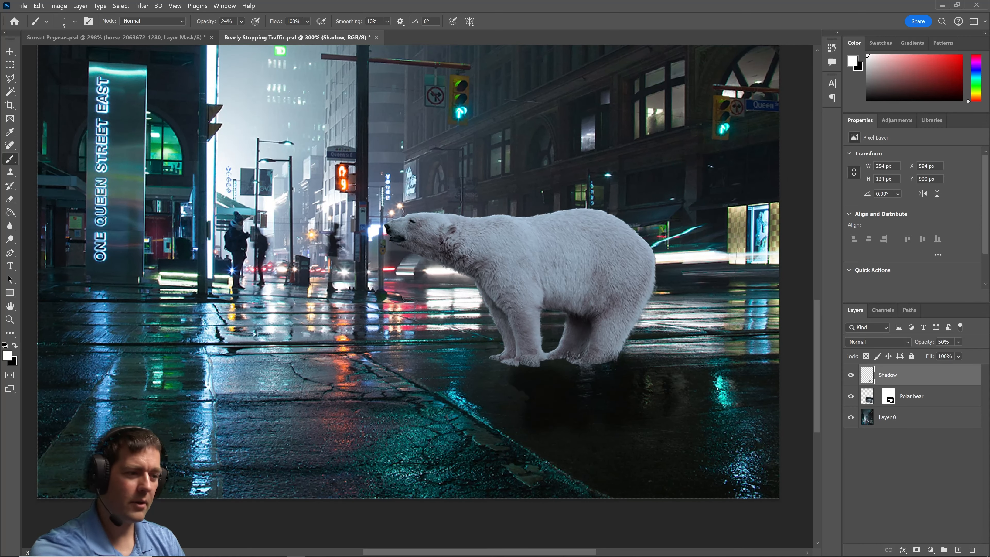
{"action": "left_click", "coordinate": [851, 375]}
{"action": "left_click", "coordinate": [850, 375]}
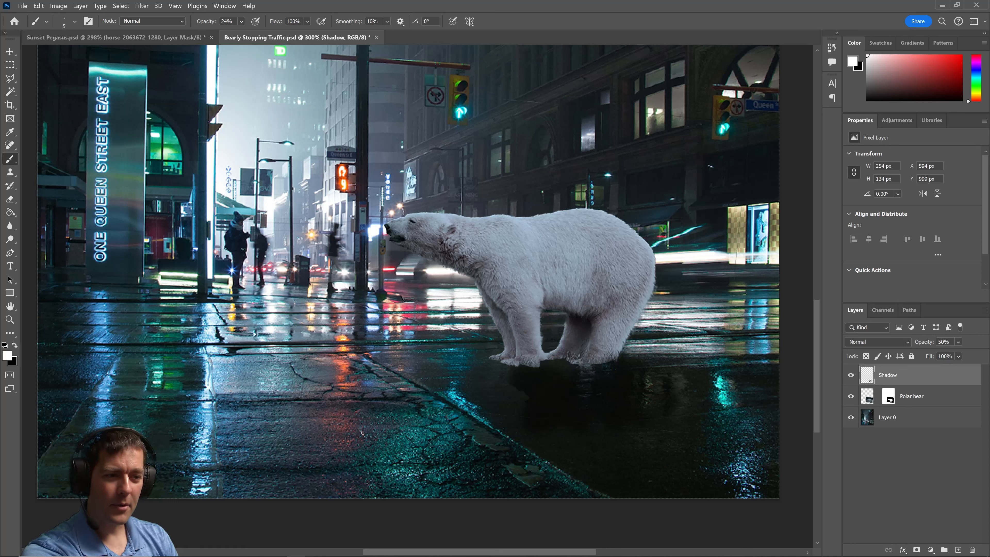
Move the Shadow layer below the Polar bear layer and leave it visible
{"action": "left_click", "coordinate": [850, 375]}
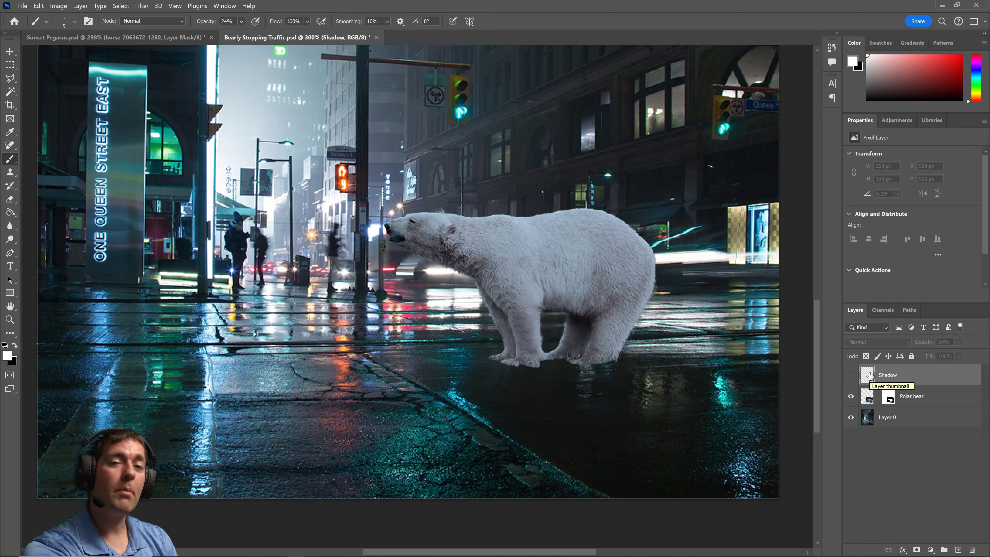
{"action": "left_click", "coordinate": [850, 375]}
{"action": "left_click_drag", "start_coordinate": [866, 379], "coordinate": [862, 405]}
{"action": "left_click", "coordinate": [851, 396]}
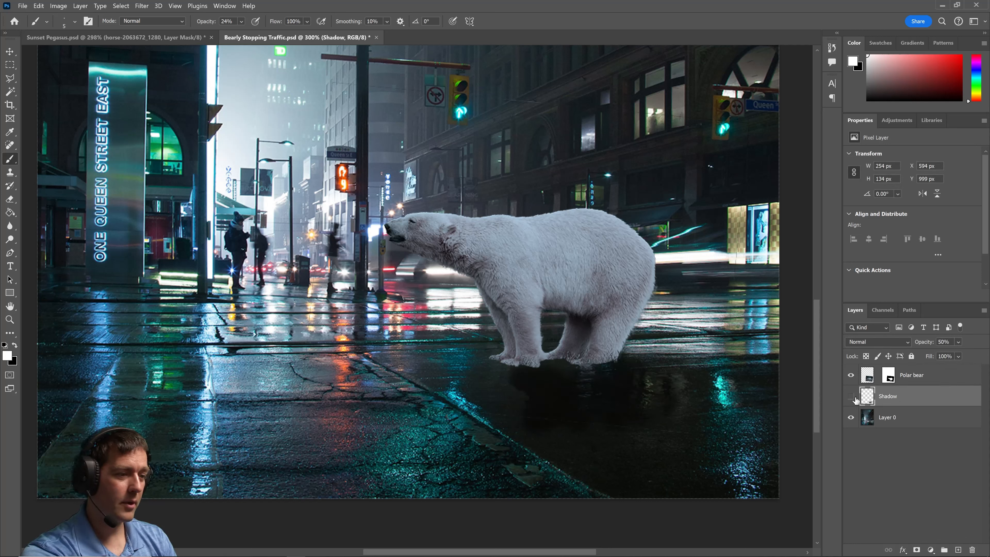
{"action": "left_click", "coordinate": [851, 395]}
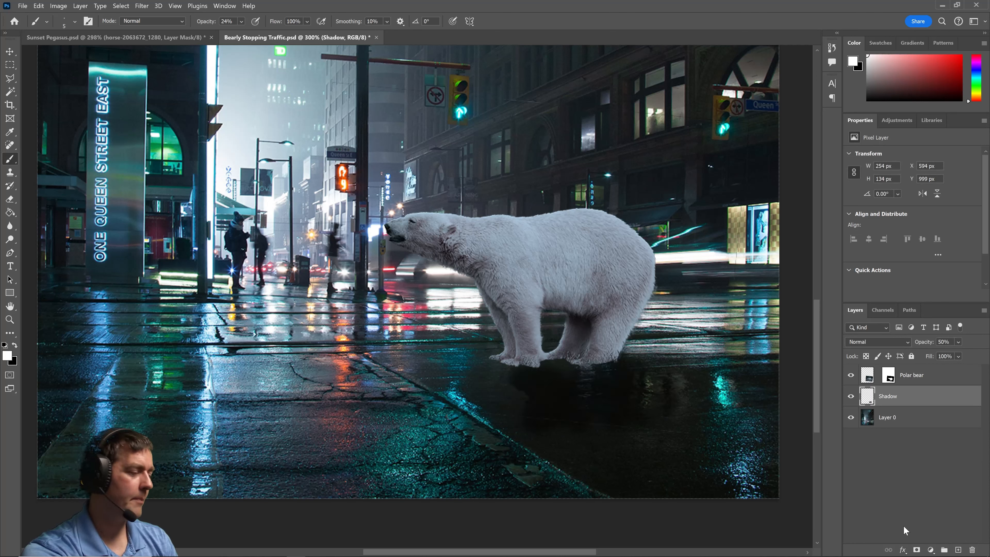
Add a Levels adjustment layer above the Shadow layer and lower its white output level to 133
{"action": "left_click", "coordinate": [929, 550]}
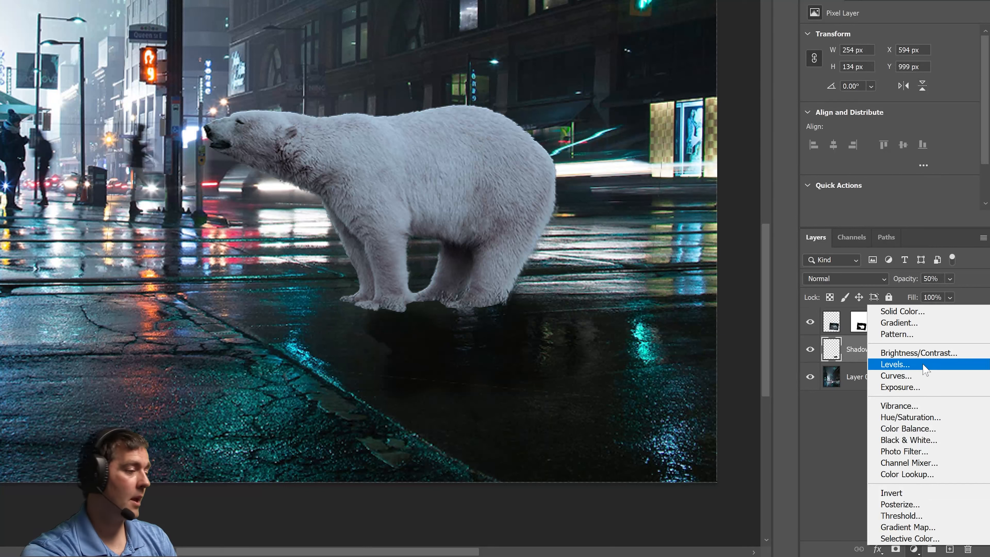
{"action": "left_click", "coordinate": [924, 367]}
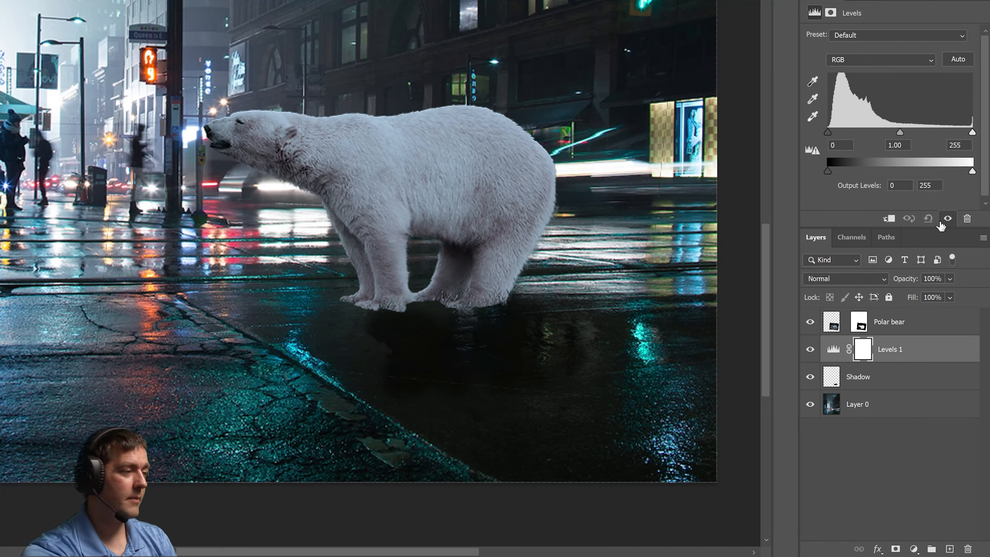
{"action": "left_click_drag", "start_coordinate": [972, 171], "coordinate": [903, 172]}
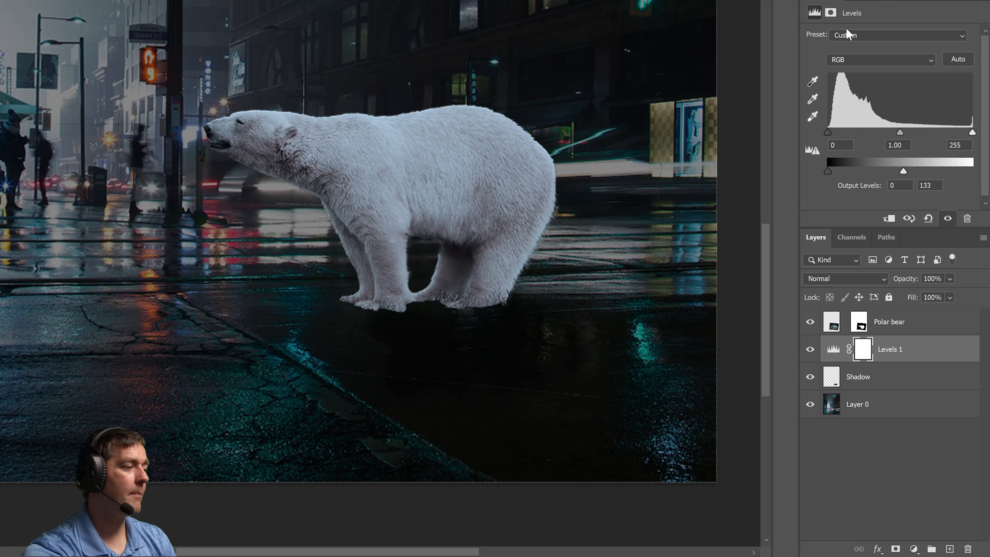
Invert the Levels adjustment's layer mask to black to hide the darkening effect
{"action": "scroll", "coordinate": [895, 167], "scroll_direction": "down", "scroll_amount": 1}
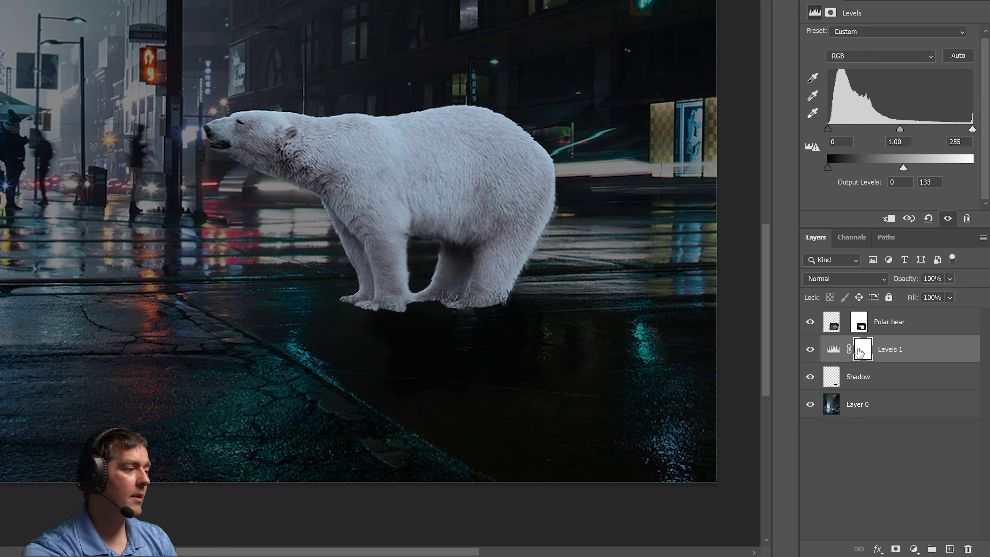
{"action": "left_click", "coordinate": [860, 353]}
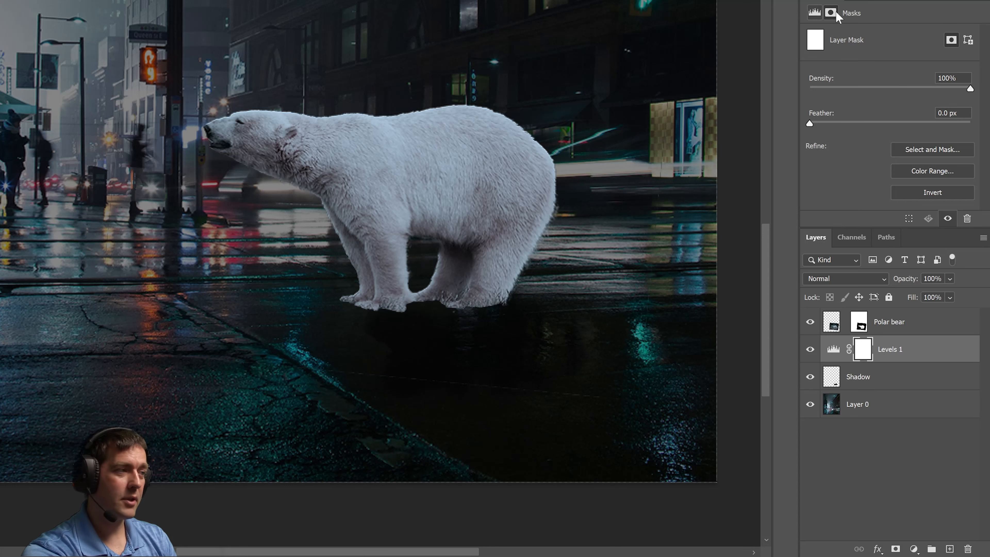
{"action": "left_click", "coordinate": [903, 192]}
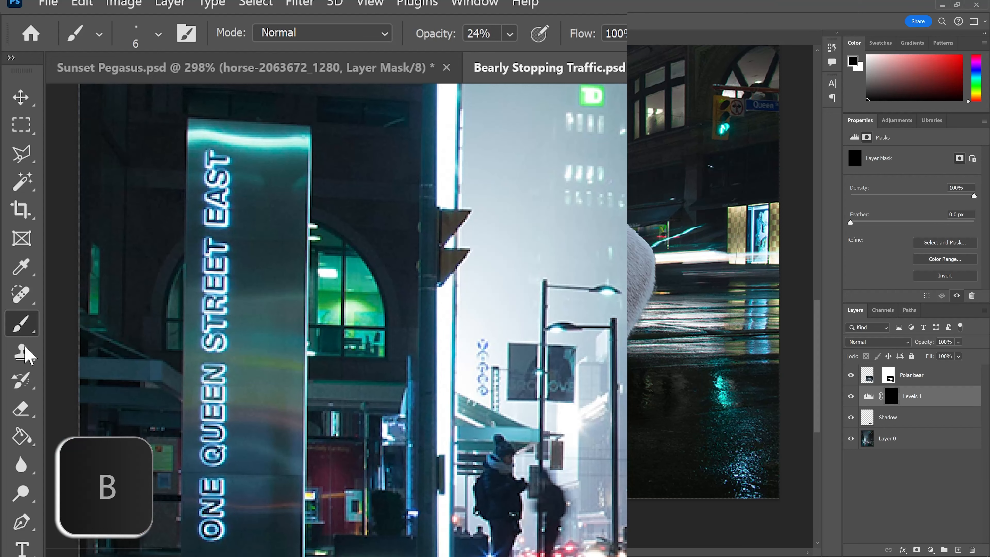
Set up the Brush tool with a soft round tip, 100% opacity and a size of 50
{"action": "right_click", "coordinate": [16, 328]}
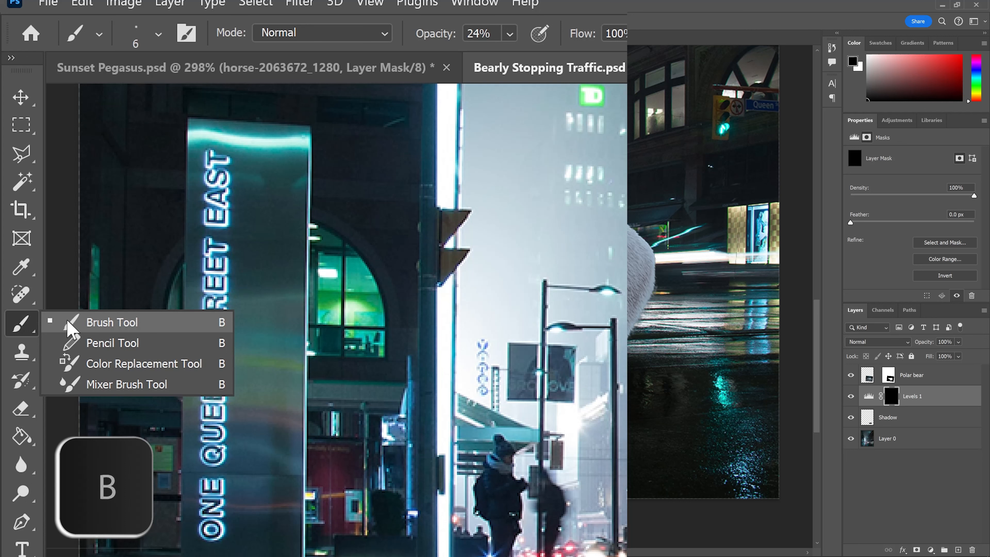
{"action": "left_click", "coordinate": [15, 326]}
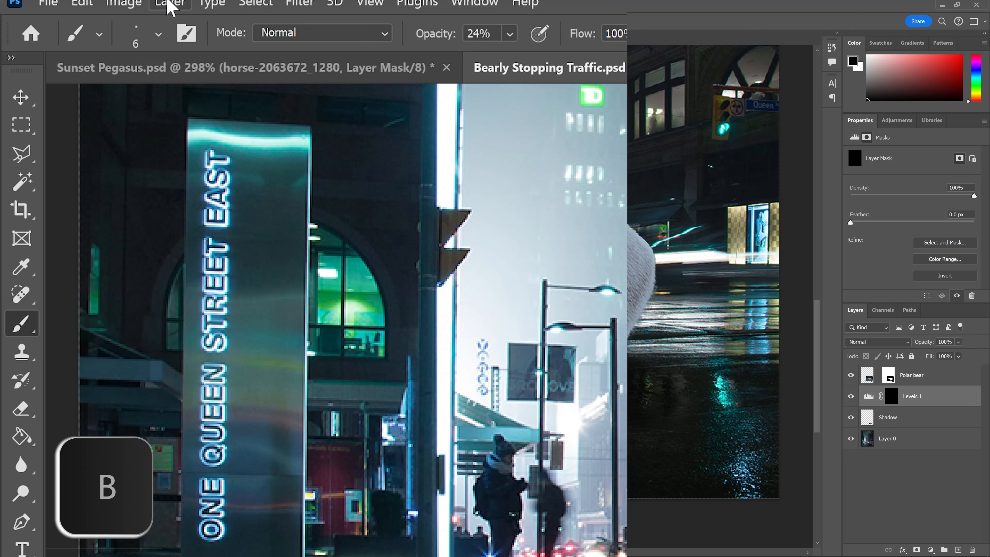
{"action": "left_click", "coordinate": [158, 34]}
{"action": "left_click", "coordinate": [165, 103]}
{"action": "left_click_drag", "start_coordinate": [174, 105], "coordinate": [179, 103]}
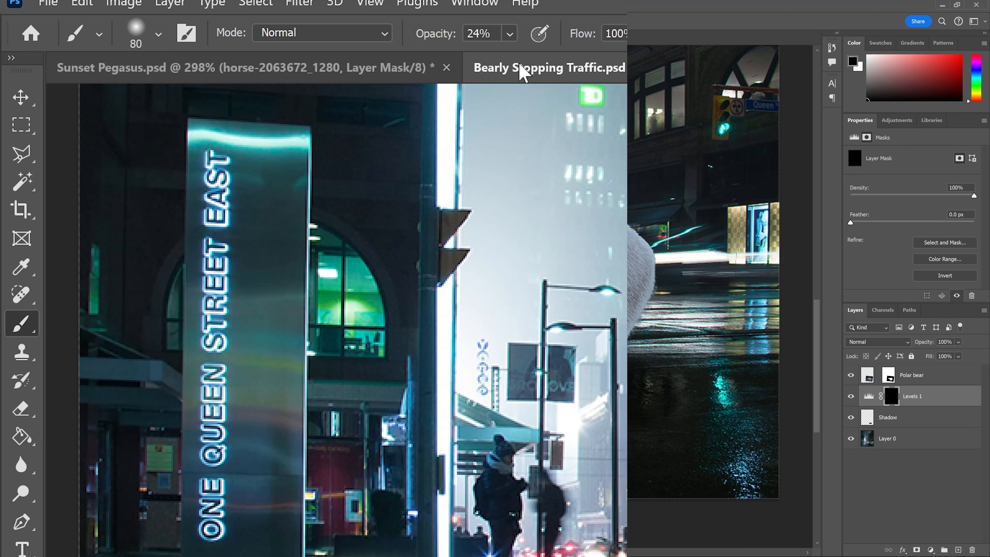
{"action": "left_click", "coordinate": [509, 35]}
{"action": "key", "text": "0"}
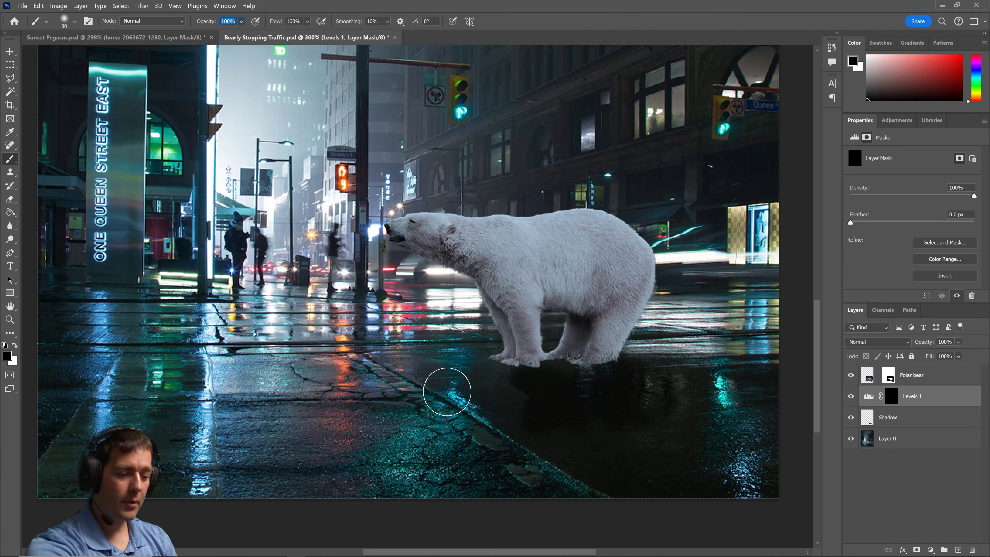
{"action": "key", "text": "bracketleft"}
{"action": "key", "text": "bracketleft"}
{"action": "key", "text": "bracketleft"}
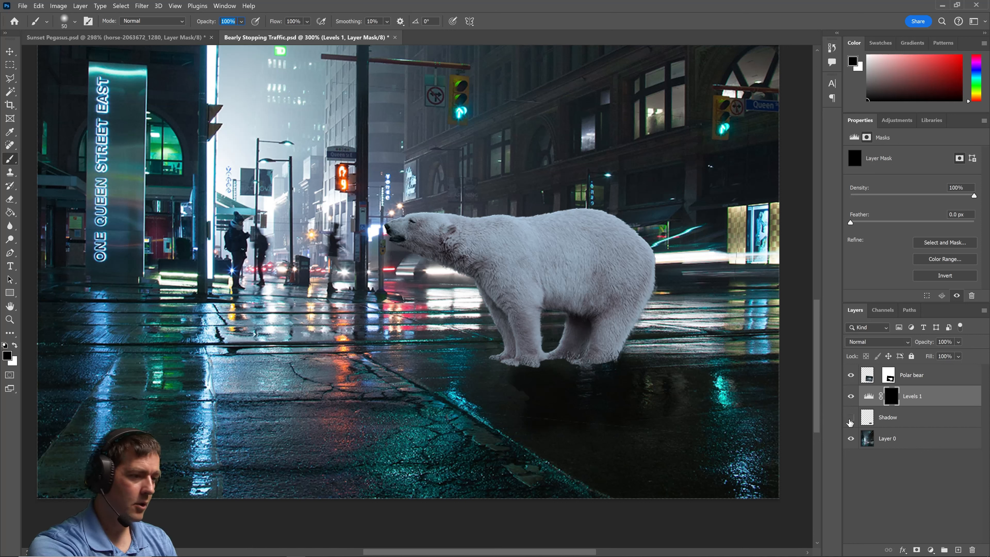
Hide the Shadow layer and swap the foreground and background colors for painting on the Levels mask
{"action": "left_click", "coordinate": [851, 418]}
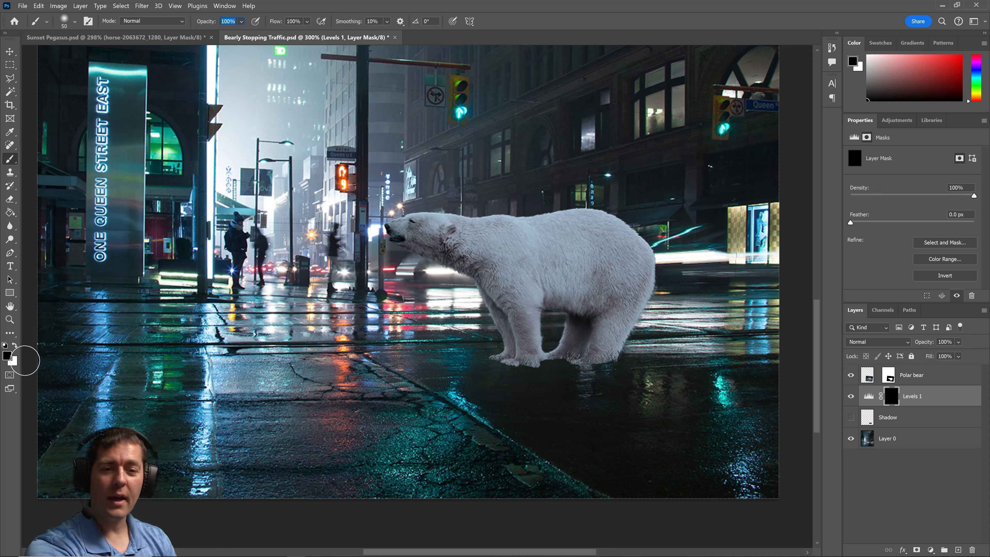
{"action": "left_click", "coordinate": [15, 345]}
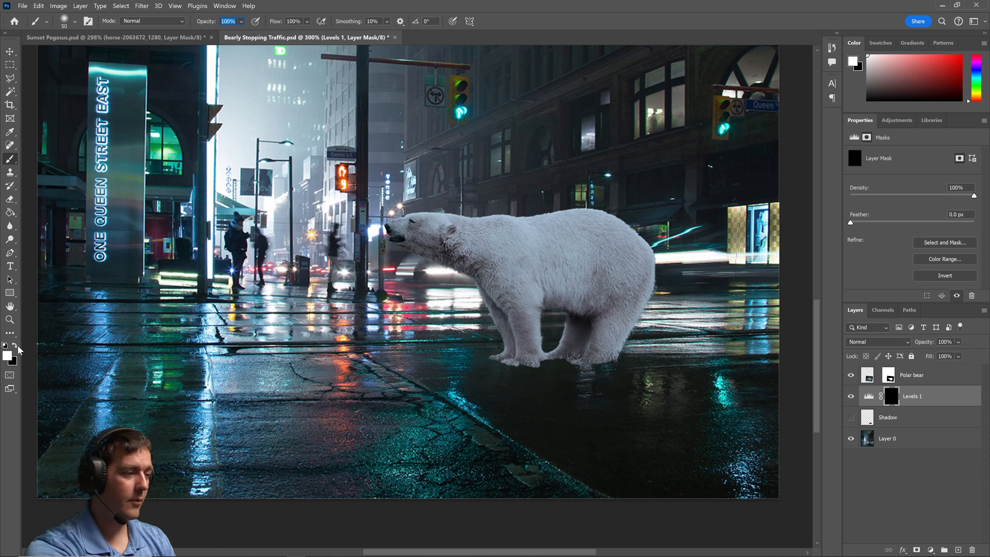
{"action": "left_click", "coordinate": [14, 346]}
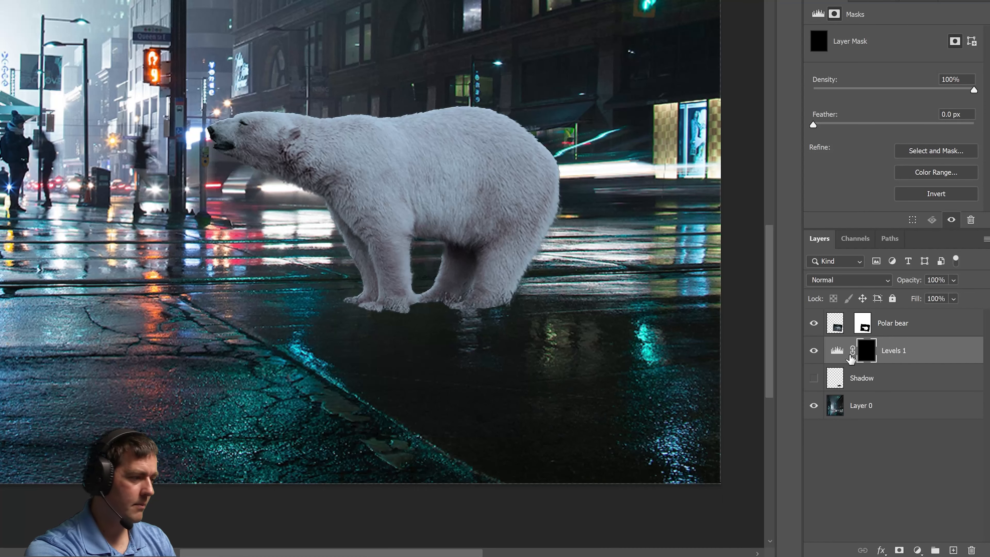
Paint the shadow beneath and behind the polar bear's feet on the Levels mask, and compare the image with and without the adjustment
{"action": "mouse_move", "coordinate": [373, 316]}
{"action": "left_mouse_down"}
{"action": "mouse_move", "coordinate": [390, 327]}
{"action": "mouse_move", "coordinate": [360, 315]}
{"action": "mouse_move", "coordinate": [494, 309]}
{"action": "mouse_move", "coordinate": [487, 320]}
{"action": "mouse_move", "coordinate": [379, 312]}
{"action": "mouse_move", "coordinate": [403, 337]}
{"action": "mouse_move", "coordinate": [387, 331]}
{"action": "mouse_move", "coordinate": [382, 322]}
{"action": "mouse_move", "coordinate": [398, 335]}
{"action": "mouse_move", "coordinate": [434, 336]}
{"action": "mouse_move", "coordinate": [490, 307]}
{"action": "mouse_move", "coordinate": [493, 321]}
{"action": "mouse_move", "coordinate": [482, 319]}
{"action": "mouse_move", "coordinate": [516, 343]}
{"action": "mouse_move", "coordinate": [472, 330]}
{"action": "mouse_move", "coordinate": [493, 334]}
{"action": "mouse_move", "coordinate": [378, 349]}
{"action": "mouse_move", "coordinate": [364, 317]}
{"action": "mouse_move", "coordinate": [414, 358]}
{"action": "mouse_move", "coordinate": [418, 376]}
{"action": "mouse_move", "coordinate": [476, 335]}
{"action": "mouse_move", "coordinate": [476, 360]}
{"action": "mouse_move", "coordinate": [462, 311]}
{"action": "mouse_move", "coordinate": [492, 360]}
{"action": "mouse_move", "coordinate": [497, 337]}
{"action": "mouse_move", "coordinate": [538, 352]}
{"action": "mouse_move", "coordinate": [519, 344]}
{"action": "mouse_move", "coordinate": [534, 360]}
{"action": "mouse_move", "coordinate": [378, 378]}
{"action": "mouse_move", "coordinate": [366, 356]}
{"action": "mouse_move", "coordinate": [361, 364]}
{"action": "mouse_move", "coordinate": [364, 337]}
{"action": "mouse_move", "coordinate": [361, 367]}
{"action": "mouse_move", "coordinate": [359, 357]}
{"action": "mouse_move", "coordinate": [300, 386]}
{"action": "mouse_move", "coordinate": [348, 381]}
{"action": "mouse_move", "coordinate": [356, 393]}
{"action": "mouse_move", "coordinate": [294, 391]}
{"action": "left_mouse_up"}
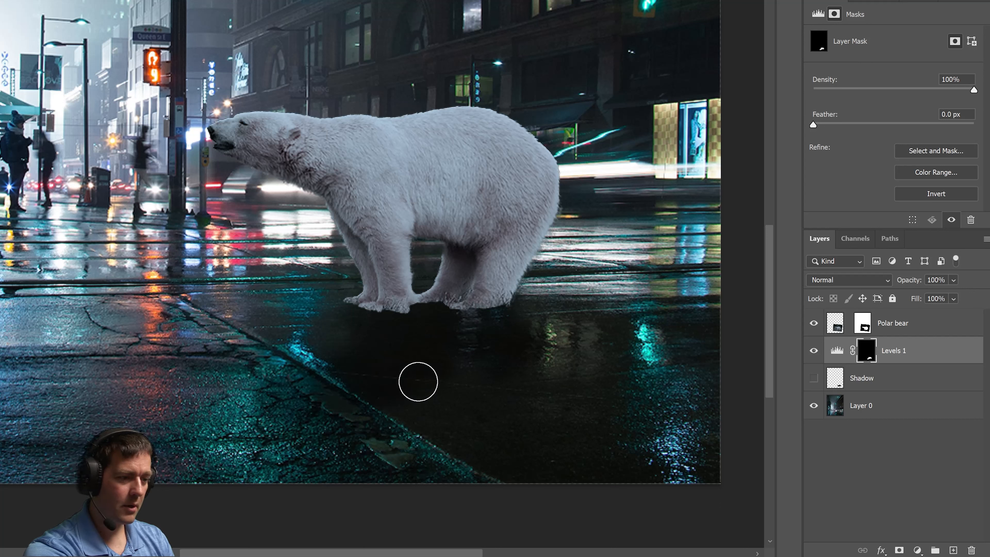
{"action": "left_click_drag", "start_coordinate": [555, 338], "coordinate": [581, 351]}
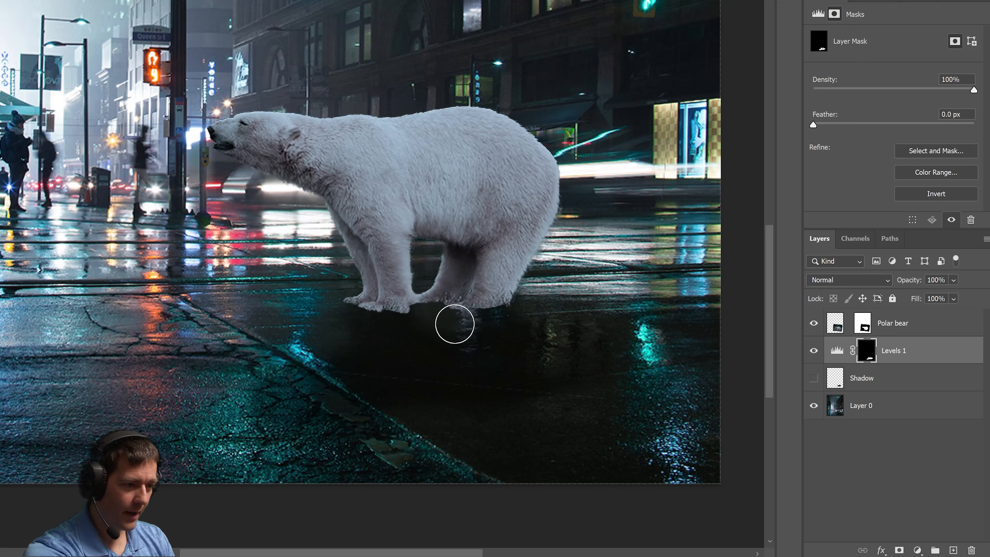
{"action": "left_click", "coordinate": [811, 351]}
{"action": "left_click", "coordinate": [811, 351]}
{"action": "left_click", "coordinate": [811, 351]}
{"action": "left_click", "coordinate": [811, 351]}
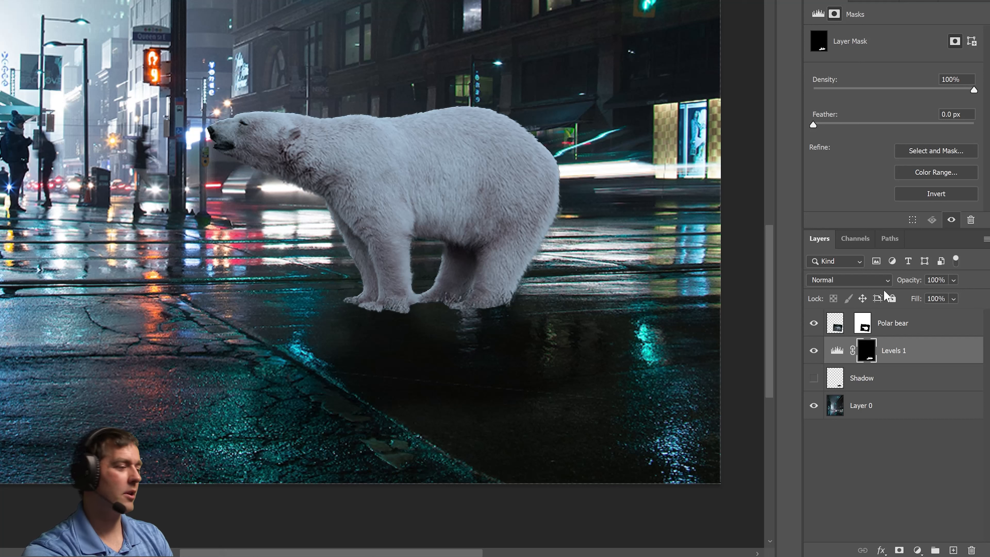
Lower the Levels adjustment's white output level to 109 and compare the darker shadow with the adjustment hidden and shown
{"action": "left_click", "coordinate": [836, 351]}
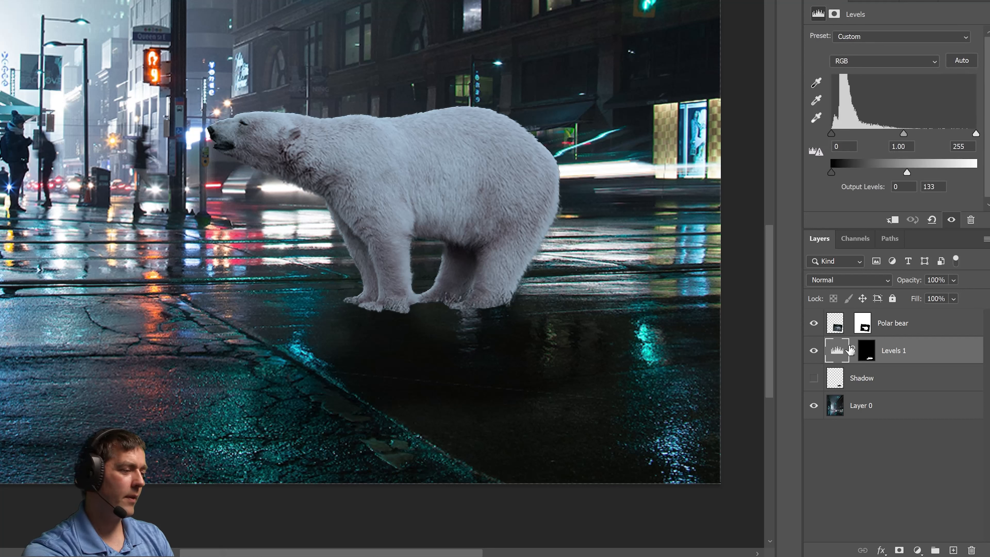
{"action": "mouse_move", "coordinate": [907, 176]}
{"action": "left_mouse_down"}
{"action": "mouse_move", "coordinate": [802, 170]}
{"action": "mouse_move", "coordinate": [890, 174]}
{"action": "left_mouse_up"}
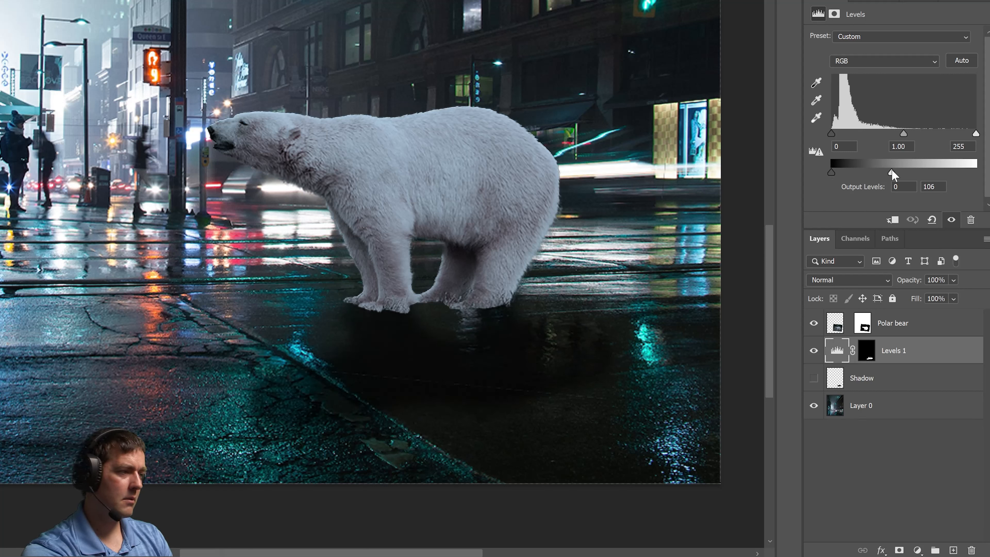
{"action": "left_click_drag", "start_coordinate": [892, 169], "coordinate": [893, 169]}
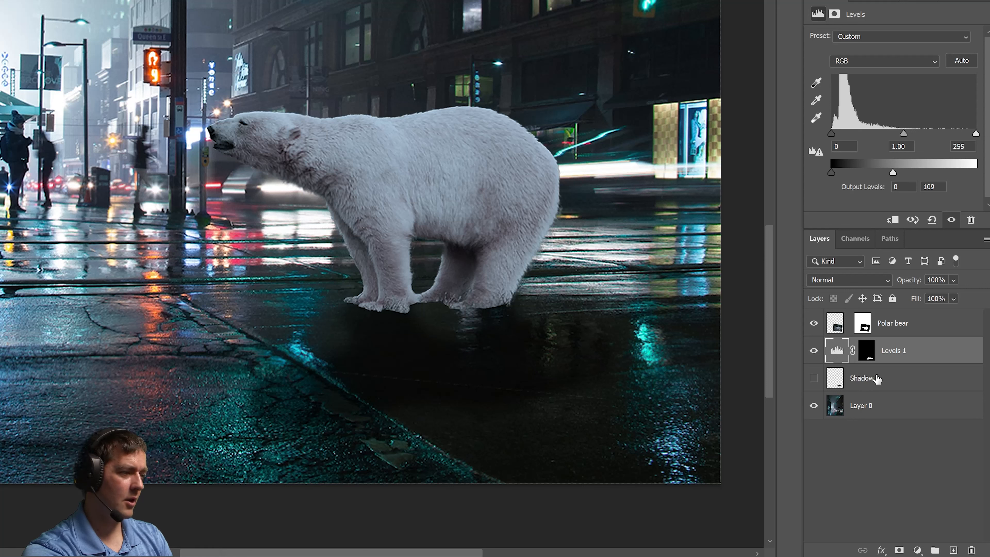
{"action": "left_click", "coordinate": [815, 351]}
{"action": "left_click", "coordinate": [814, 351]}
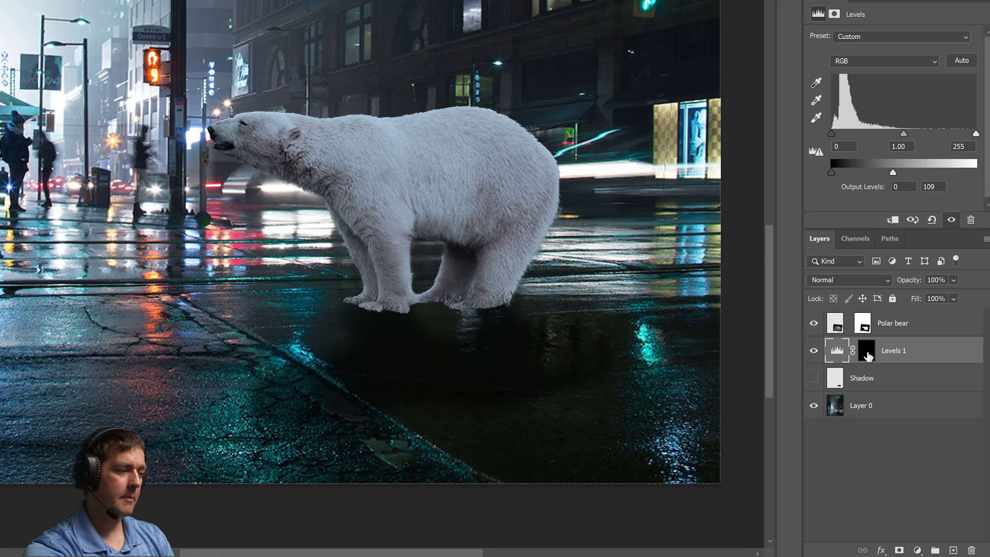
Target the Levels adjustment's layer mask and set the brush opacity to 40%
{"action": "left_click", "coordinate": [866, 353]}
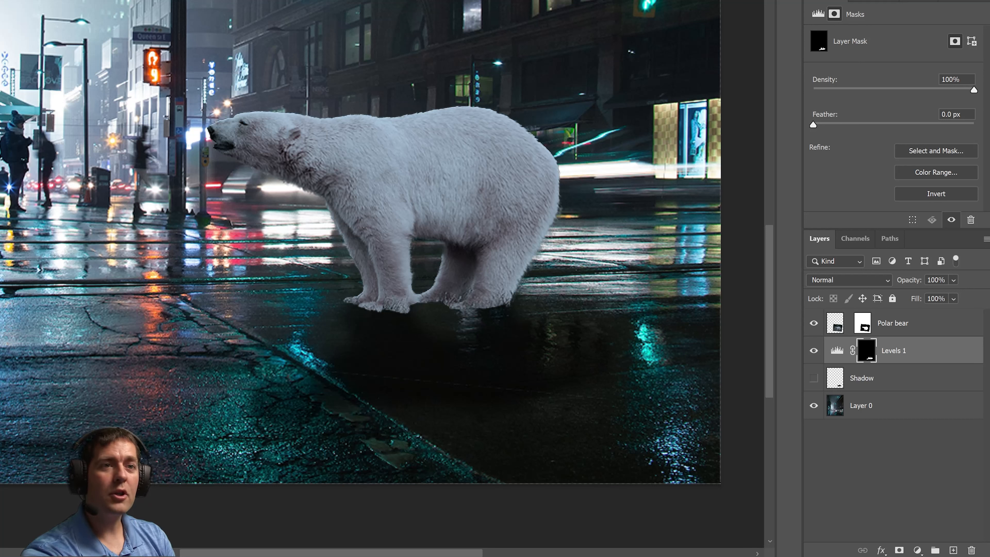
{"action": "left_click", "coordinate": [242, 22]}
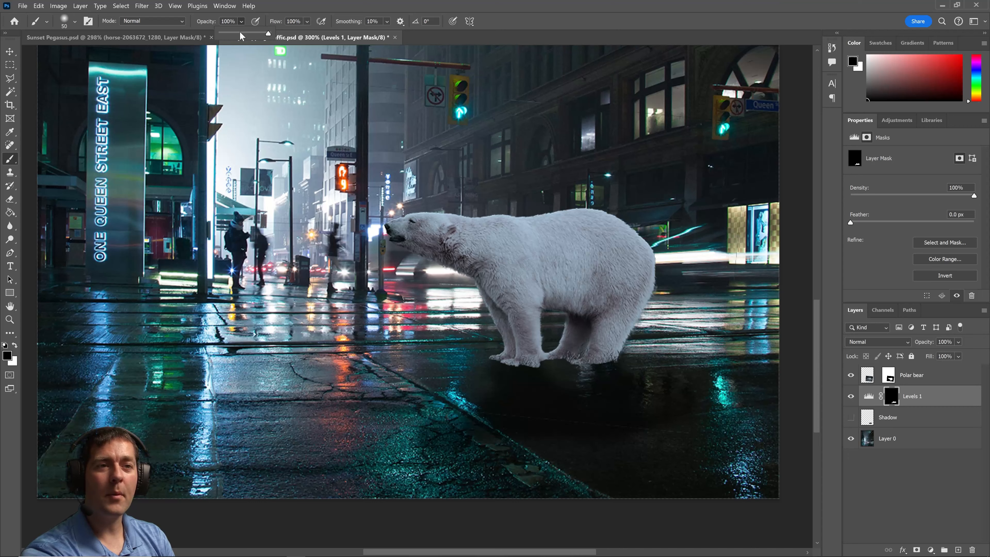
{"action": "left_click", "coordinate": [242, 22]}
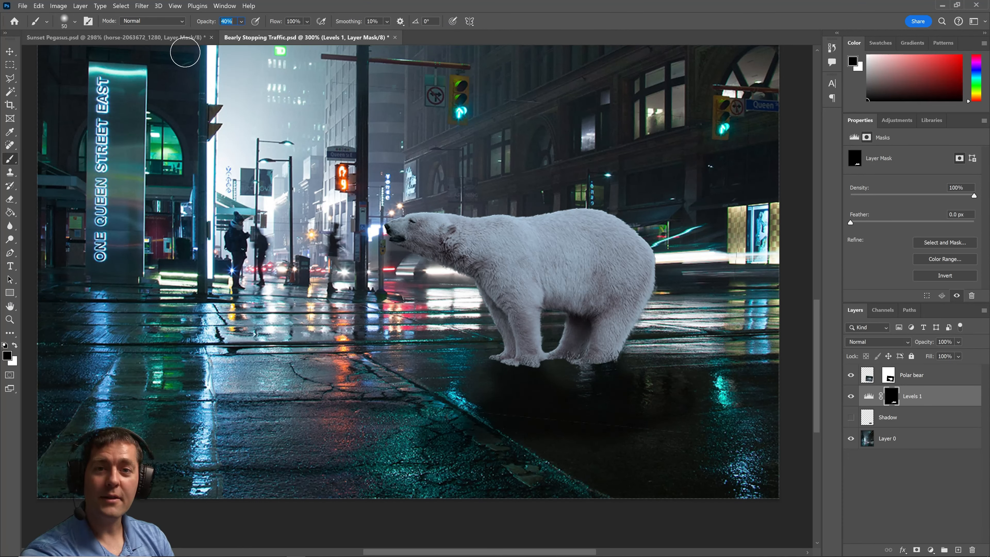
{"action": "key", "text": "Return"}
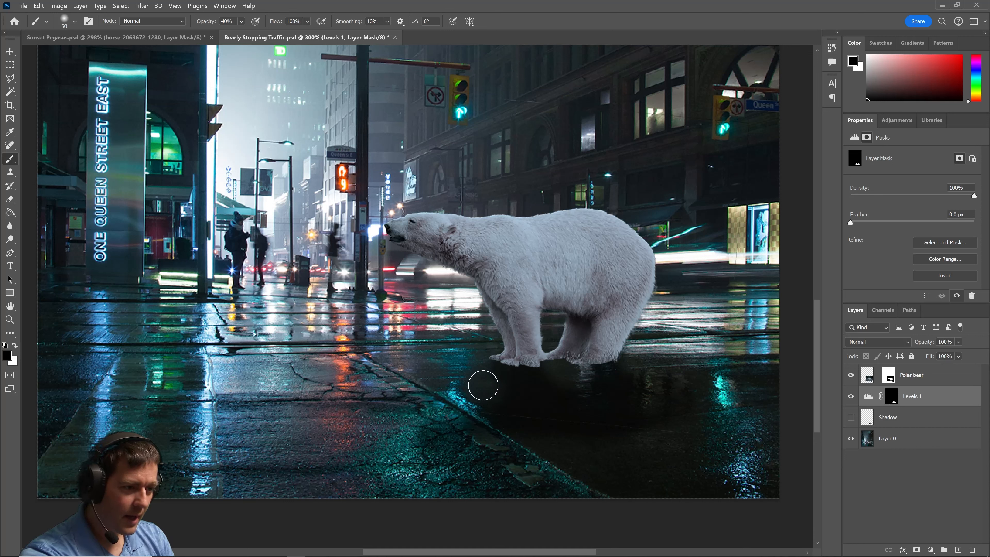
Compare the composite with the Levels shadow hidden and shown, and fit the whole image in view
{"action": "left_click", "coordinate": [851, 396]}
{"action": "left_click", "coordinate": [850, 396]}
{"action": "left_click", "coordinate": [851, 397]}
{"action": "left_click", "coordinate": [850, 396]}
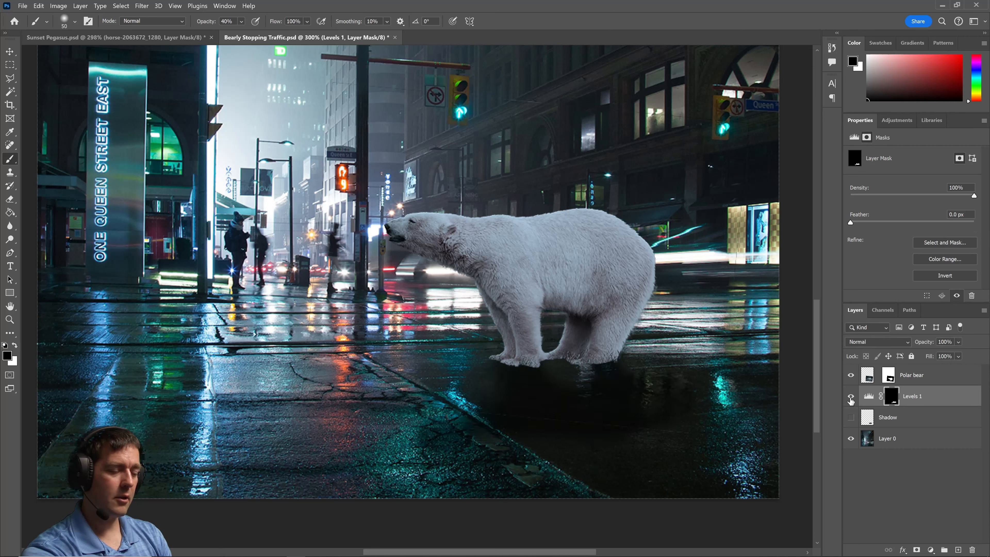
{"action": "key", "text": "ctrl+0"}
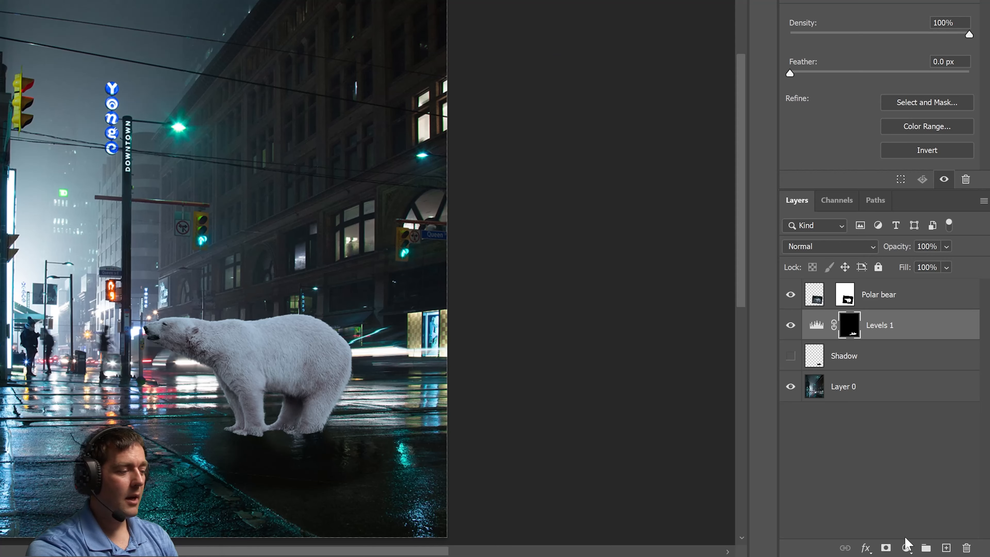
Add a new empty layer above the Polar bear layer and name it Green Color
{"action": "left_click", "coordinate": [931, 550]}
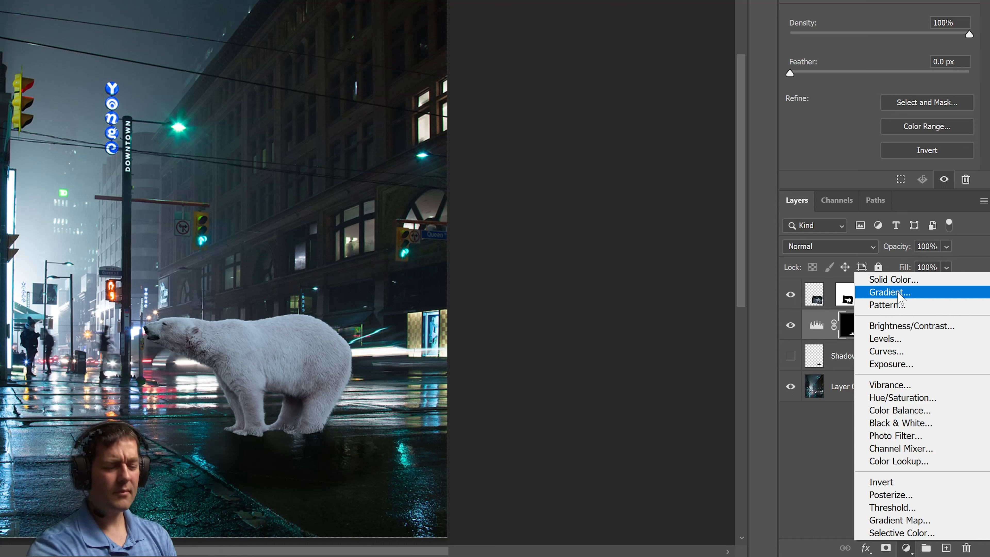
{"action": "key", "text": "Escape"}
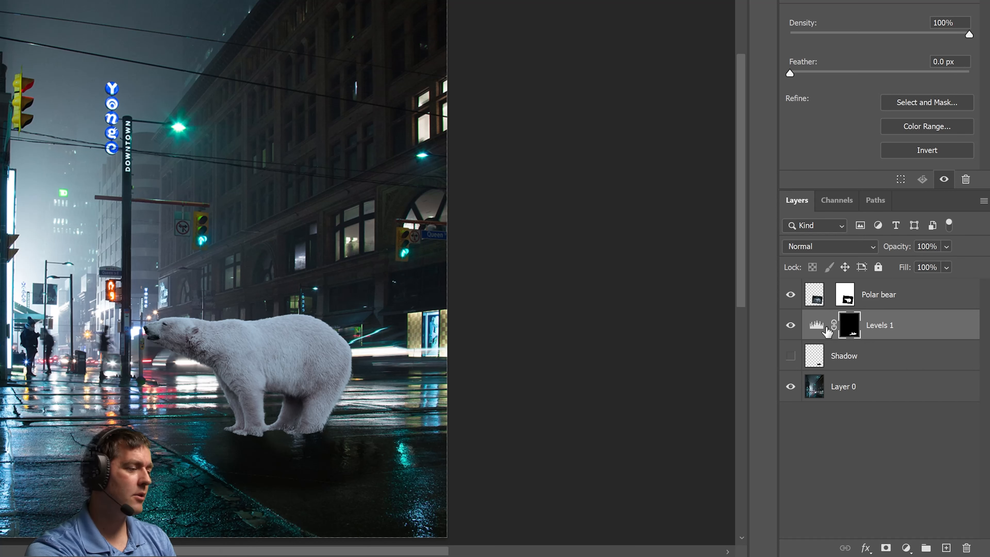
{"action": "left_click", "coordinate": [946, 548]}
{"action": "left_click_drag", "start_coordinate": [829, 329], "coordinate": [835, 290]}
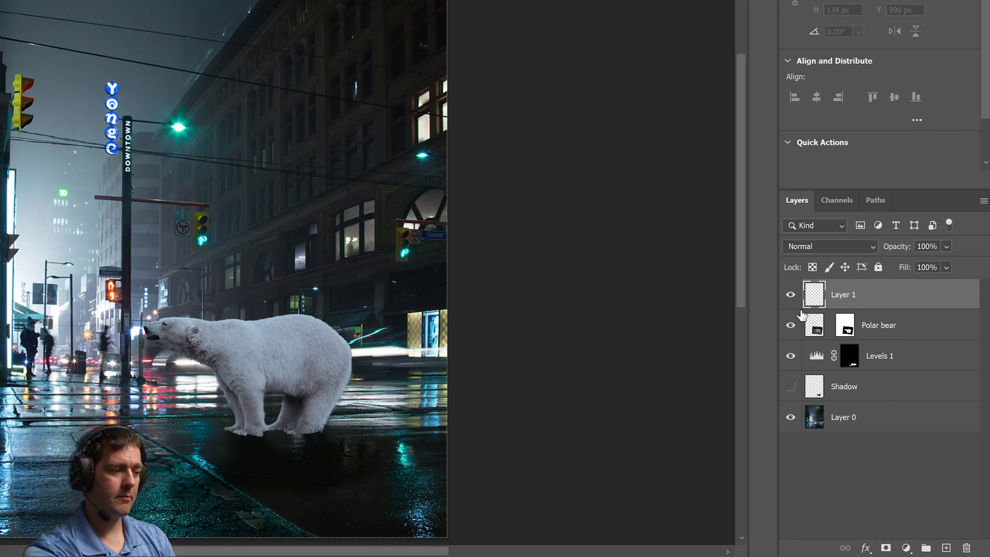
{"action": "double_click", "coordinate": [843, 294]}
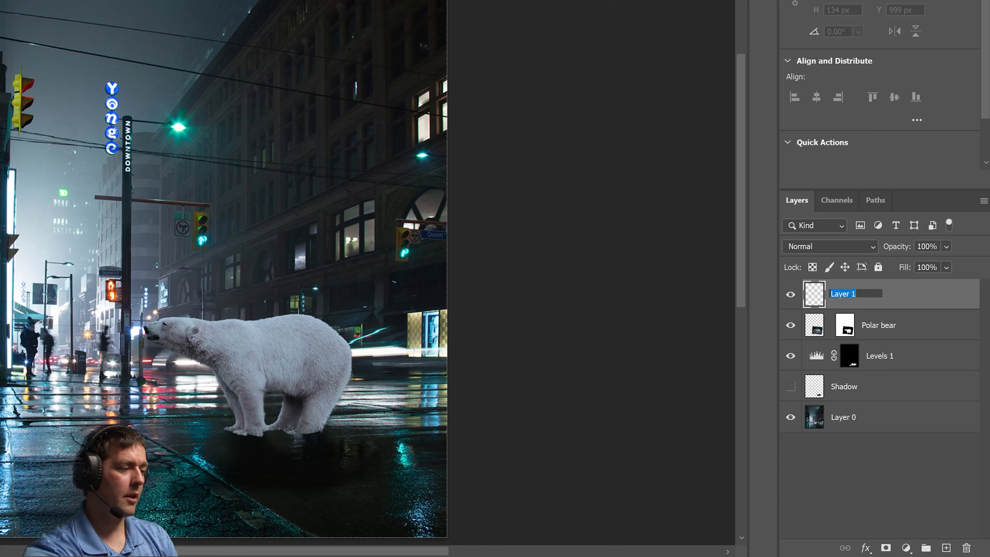
{"action": "type", "text": "Green Col"}
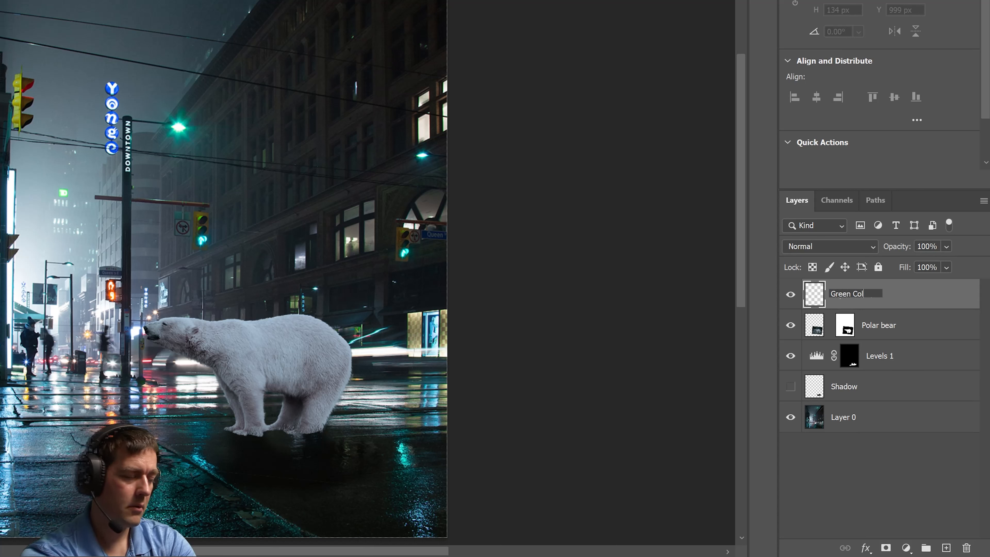
{"action": "type", "text": "or"}
{"action": "key", "text": "Return"}
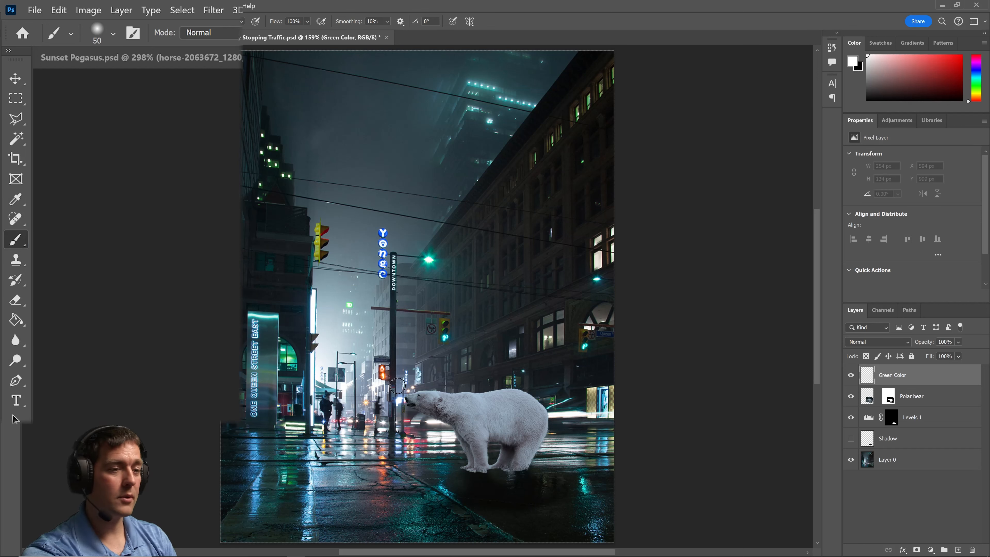
Sample the teal-green glow of the street light beside the Yonge sign as the foreground color
{"action": "left_click", "coordinate": [15, 199]}
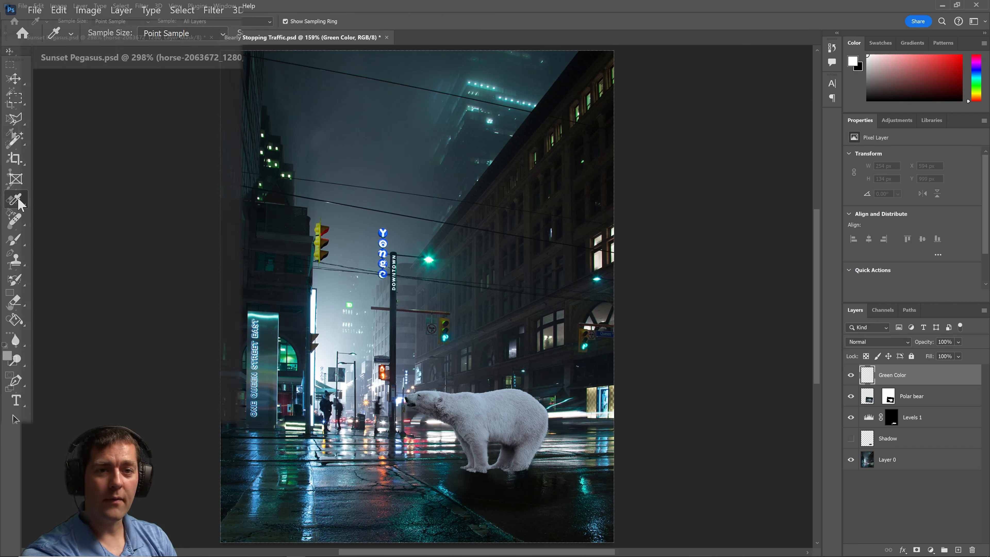
{"action": "left_click", "coordinate": [435, 259]}
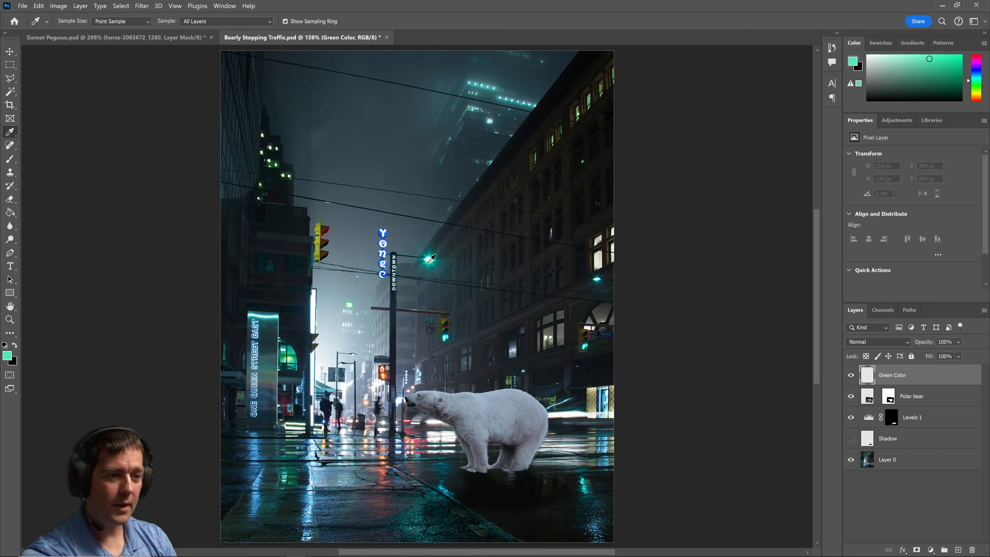
{"action": "left_click", "coordinate": [428, 256]}
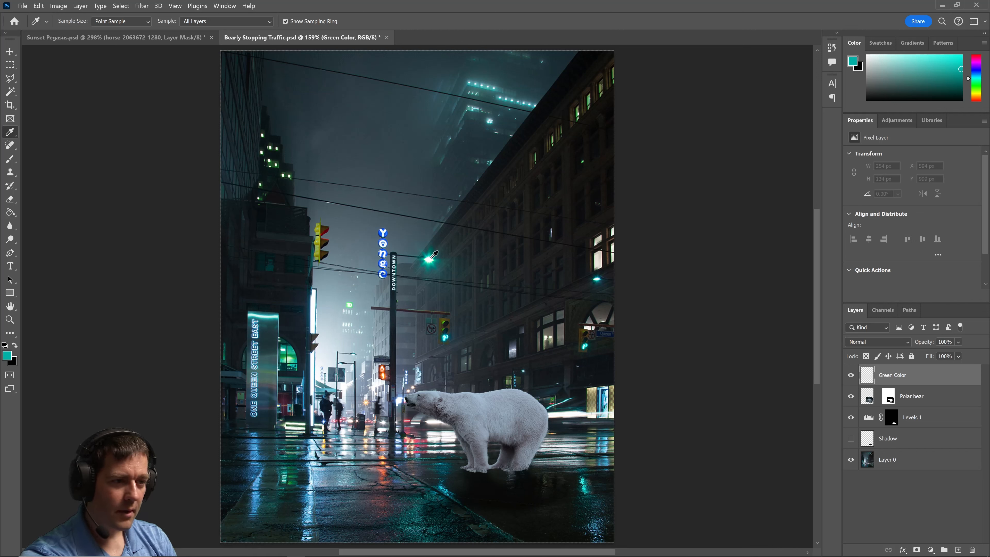
{"action": "left_click", "coordinate": [429, 255]}
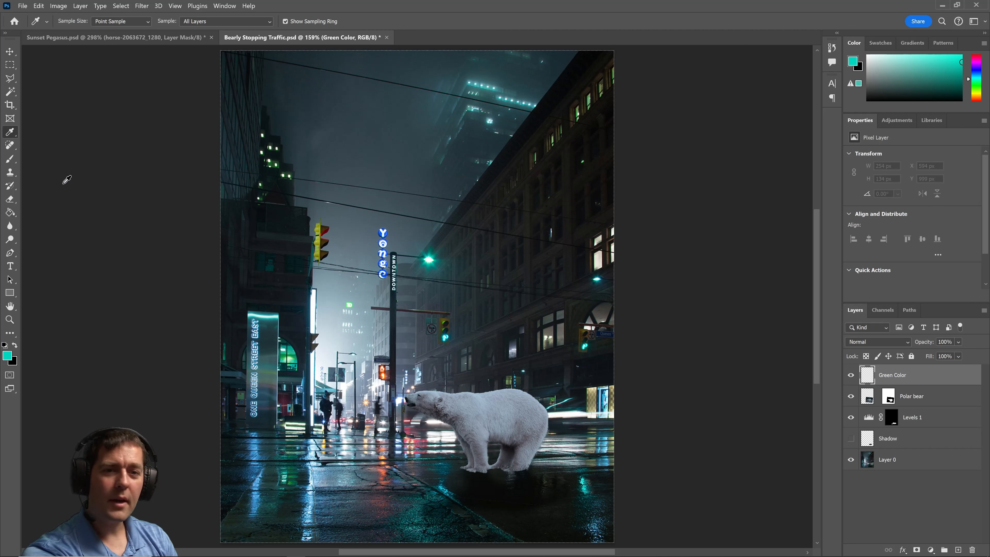
Set the brush size to 83 px and clip the Green Color layer to the Polar bear layer
{"action": "left_click", "coordinate": [9, 159]}
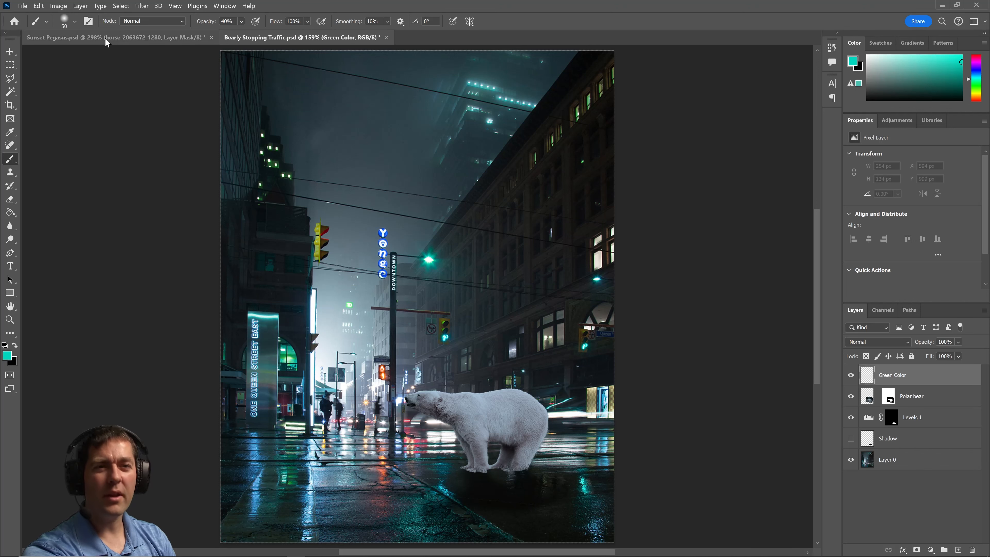
{"action": "left_click", "coordinate": [74, 22]}
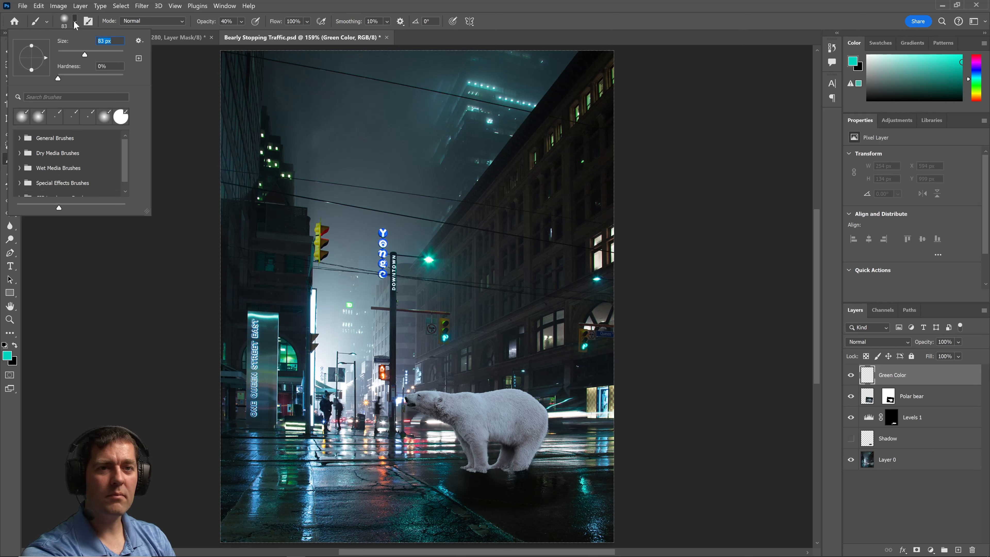
{"action": "left_click", "coordinate": [459, 342]}
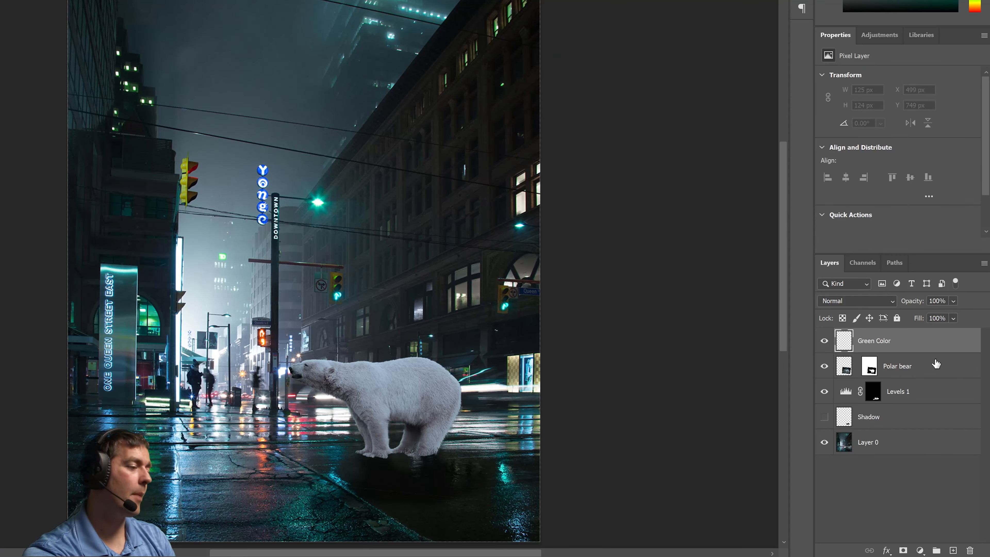
{"action": "right_click", "coordinate": [922, 339]}
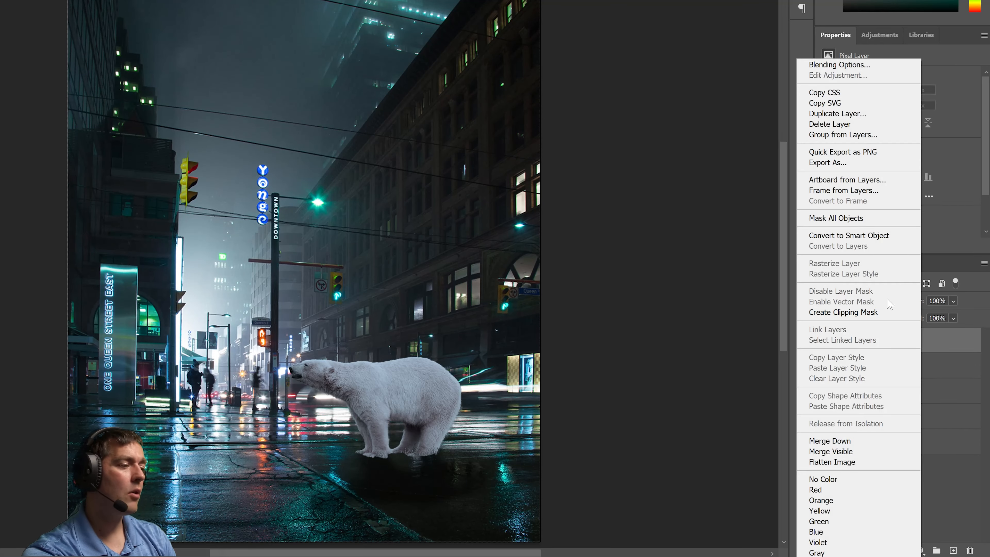
{"action": "left_click", "coordinate": [874, 312]}
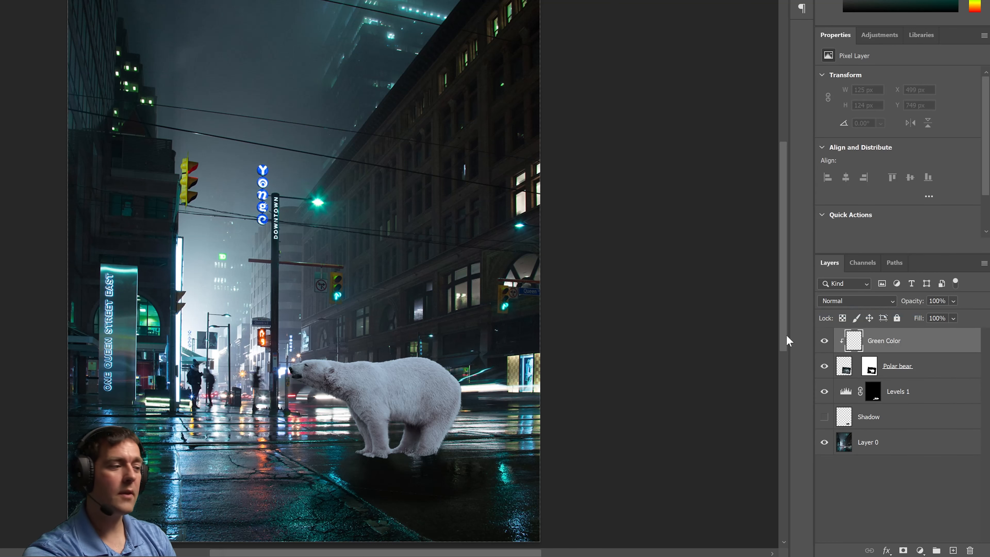
Try painting teal over the entire polar bear on the clipped Green Color layer, then clear the paint
{"action": "mouse_move", "coordinate": [384, 328]}
{"action": "left_mouse_down"}
{"action": "mouse_move", "coordinate": [357, 383]}
{"action": "mouse_move", "coordinate": [409, 463]}
{"action": "mouse_move", "coordinate": [386, 475]}
{"action": "mouse_move", "coordinate": [272, 364]}
{"action": "left_mouse_up"}
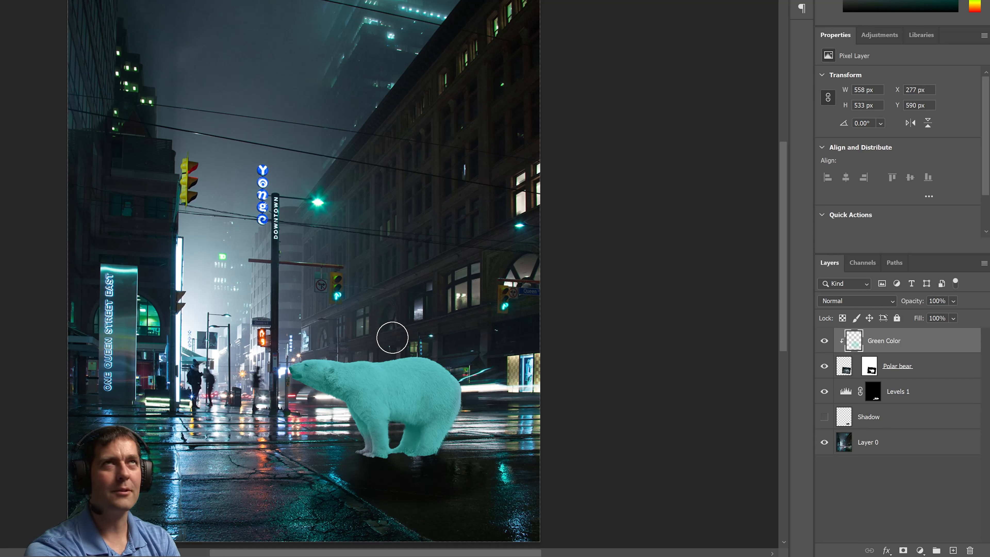
{"action": "key", "text": "Delete"}
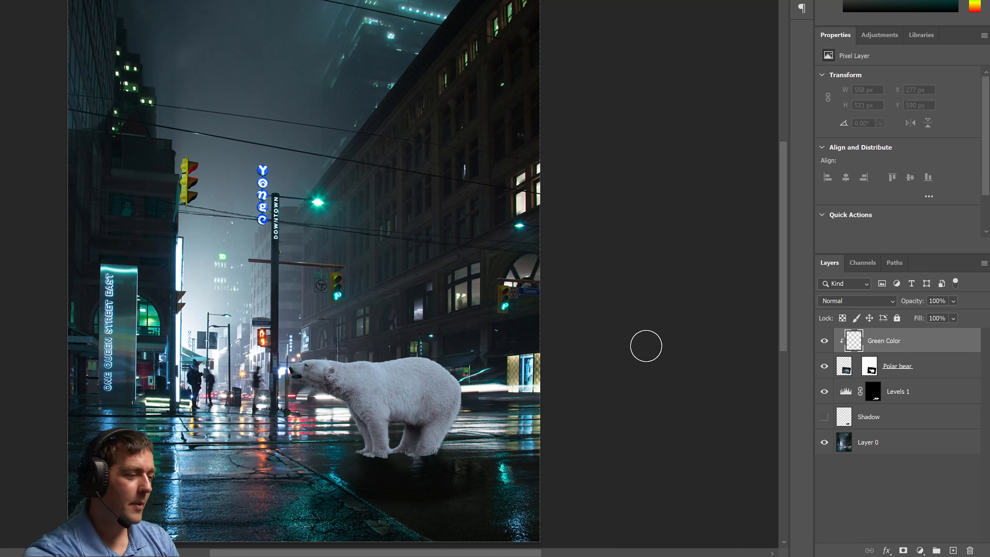
Brush soft teal light onto the polar bear's upper back, neck and rear edge on the Green Color layer at 40% opacity
{"action": "mouse_move", "coordinate": [390, 370]}
{"action": "left_mouse_down"}
{"action": "mouse_move", "coordinate": [417, 381]}
{"action": "mouse_move", "coordinate": [392, 375]}
{"action": "left_mouse_up"}
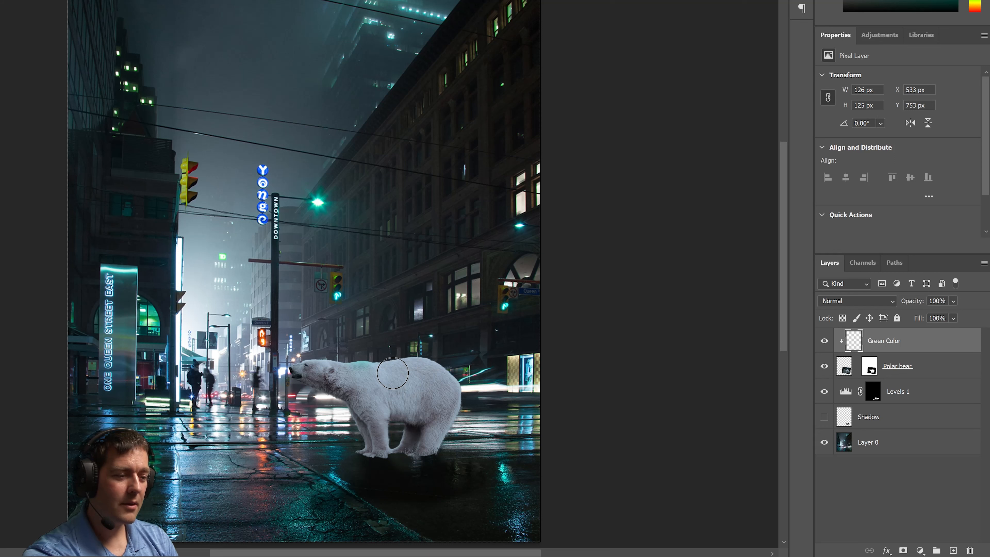
{"action": "left_click_drag", "start_coordinate": [472, 415], "coordinate": [453, 440]}
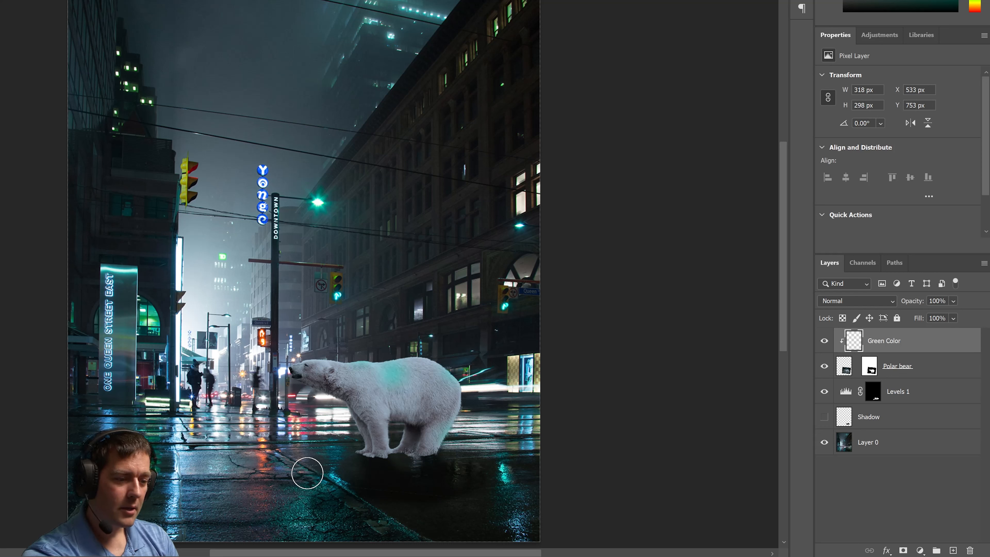
{"action": "left_click", "coordinate": [328, 406]}
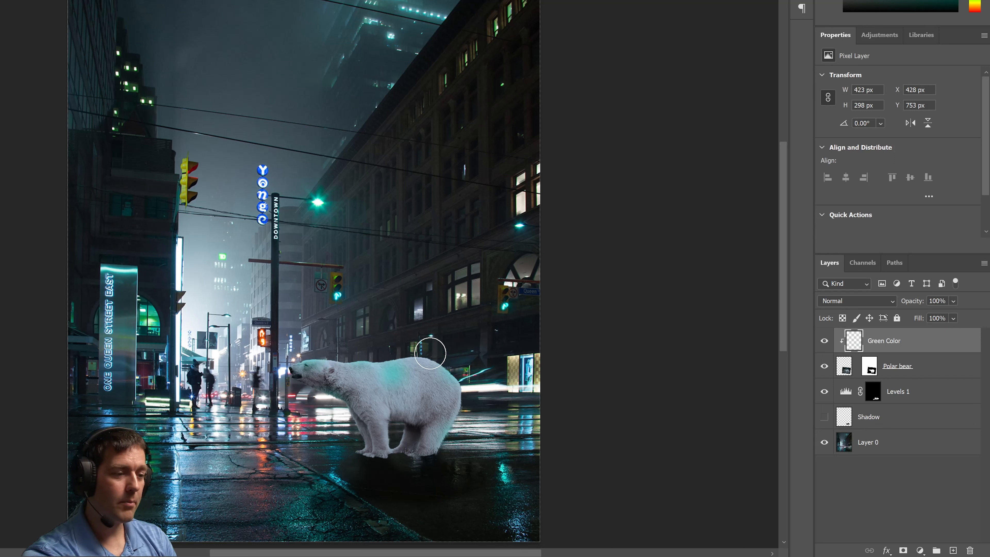
{"action": "left_click", "coordinate": [453, 440]}
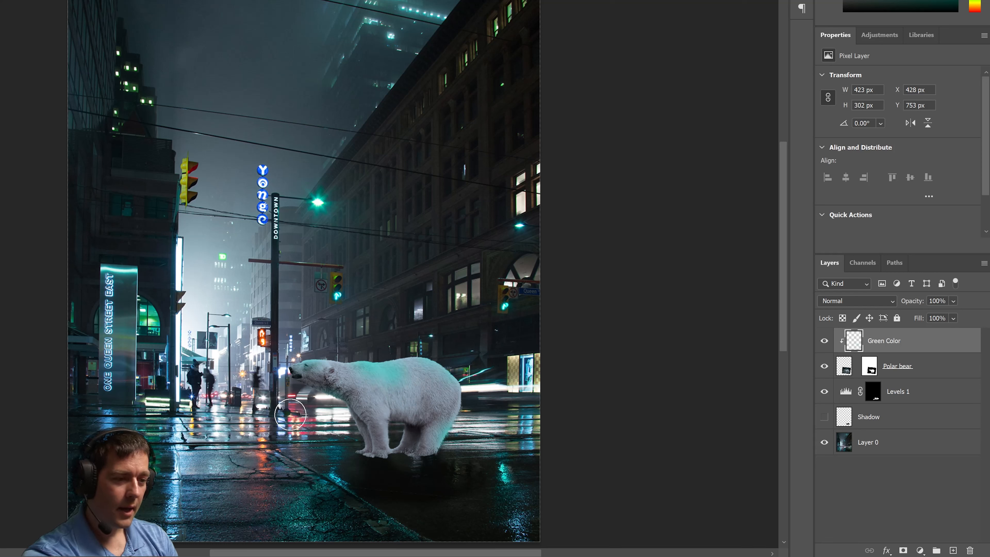
{"action": "left_click", "coordinate": [305, 392]}
{"action": "left_click", "coordinate": [466, 400]}
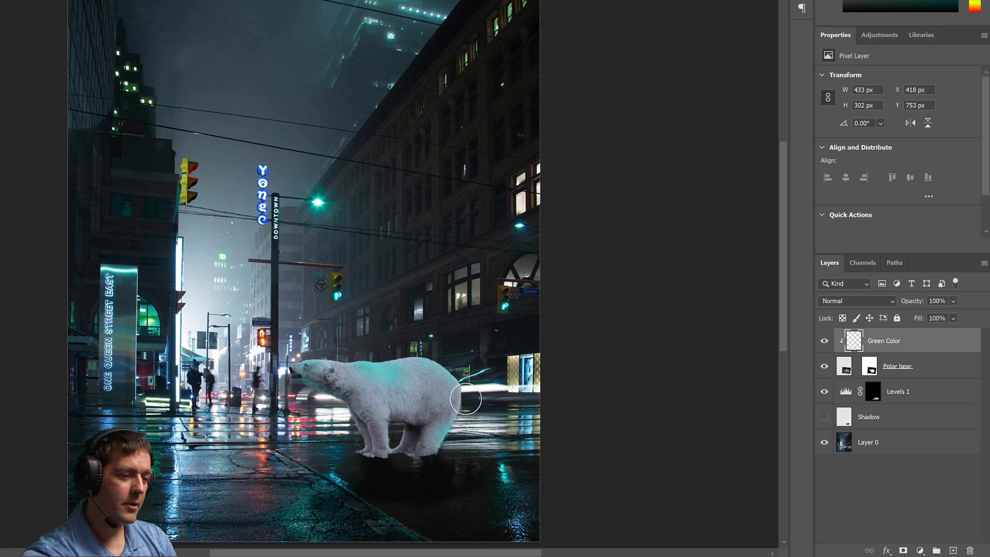
Brush a last touch of teal along the polar bear's rear edge on the Green Color layer
{"action": "left_click", "coordinate": [476, 397]}
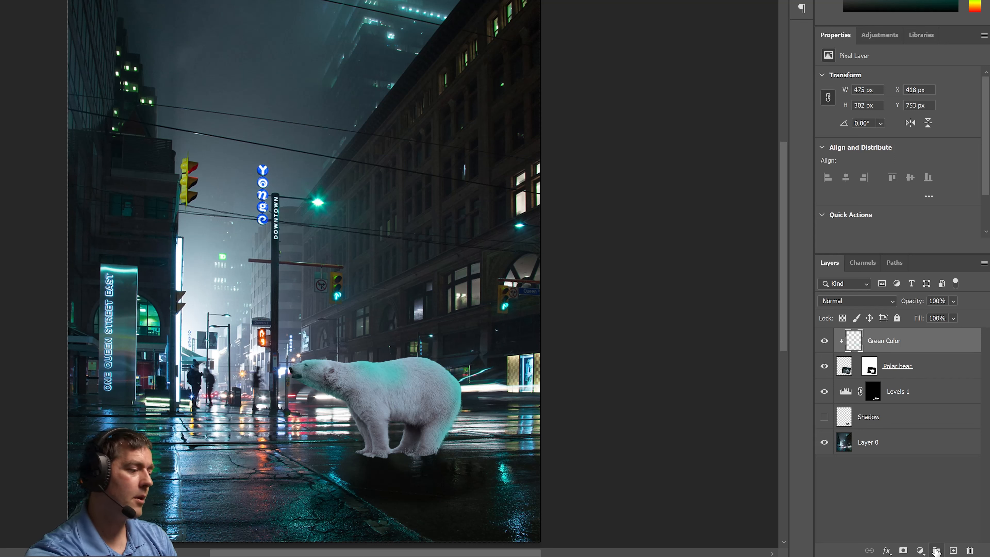
Add a layer above Green Color, clip it to the Polar bear layer and name it Cyan Color
{"action": "left_click", "coordinate": [953, 550]}
{"action": "right_click", "coordinate": [896, 348]}
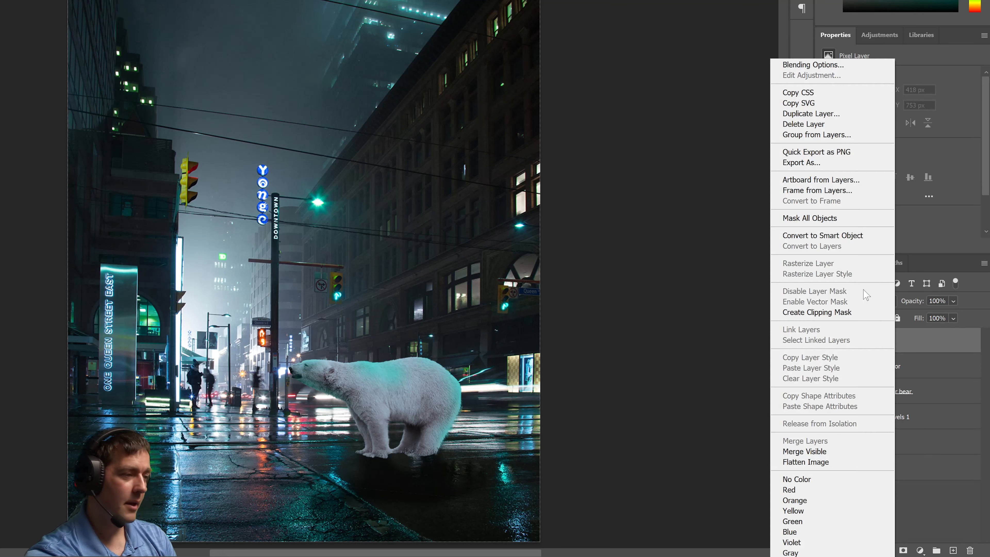
{"action": "left_click", "coordinate": [834, 312]}
{"action": "double_click", "coordinate": [877, 344]}
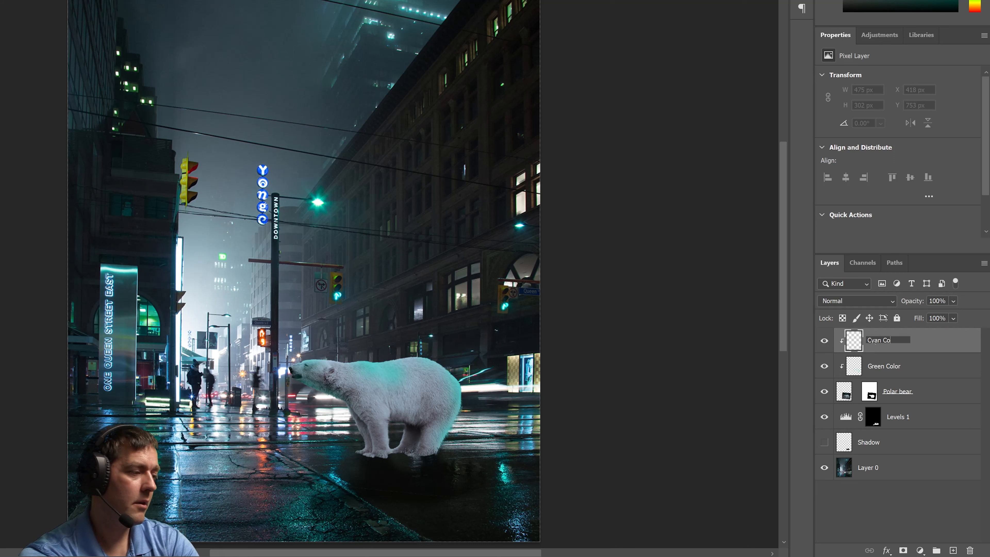
{"action": "key", "text": "Return"}
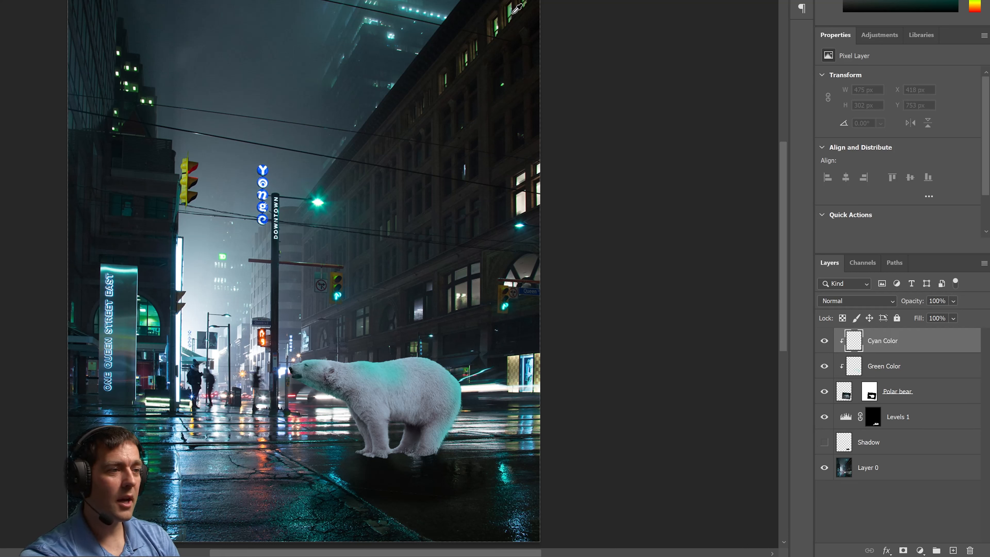
Sample the cyan lights of the foggy tower and brush that color over the bear's back, body, head and legs on the Cyan Color layer
{"action": "left_click", "coordinate": [424, 12]}
{"action": "left_click", "coordinate": [424, 12]}
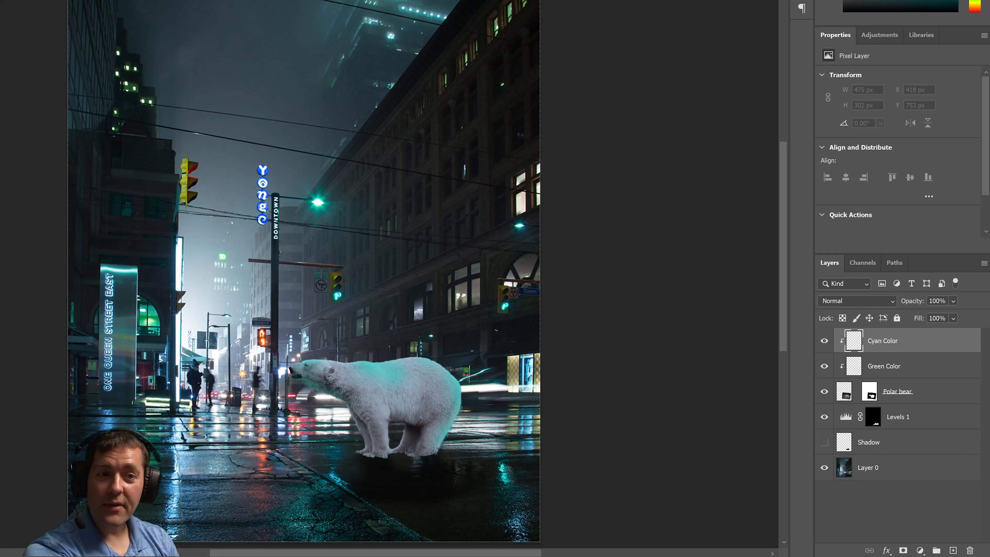
{"action": "key", "text": "b"}
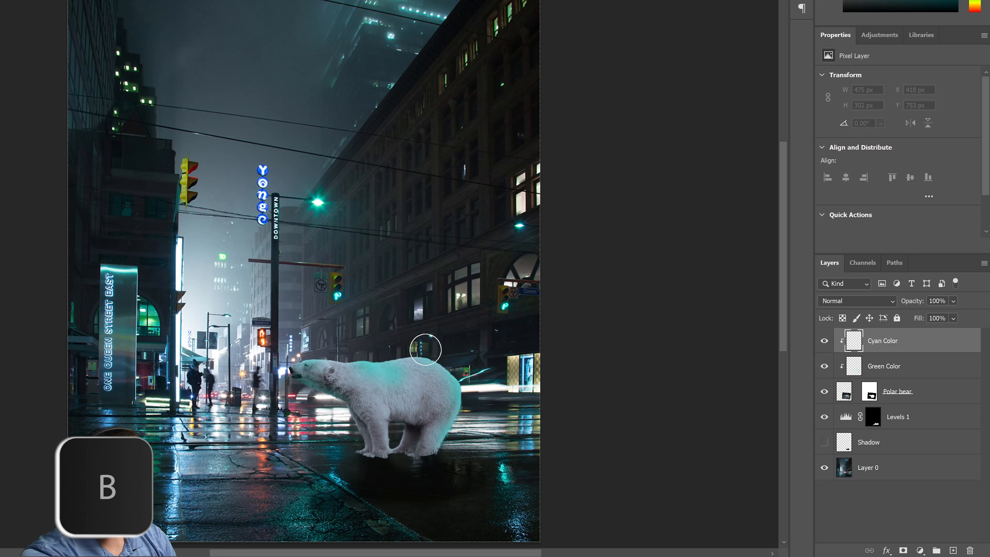
{"action": "left_click", "coordinate": [415, 365]}
{"action": "left_click", "coordinate": [346, 400]}
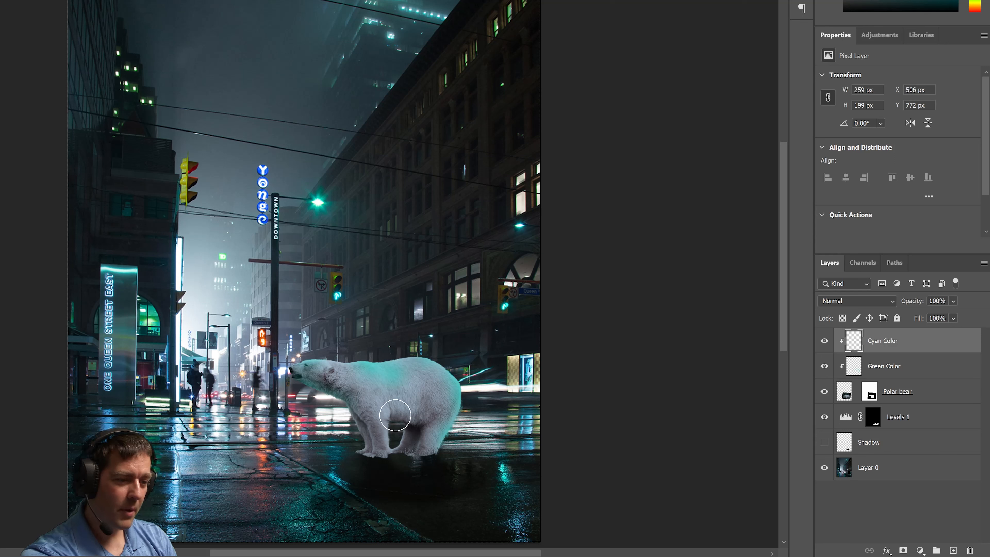
{"action": "left_click", "coordinate": [406, 410]}
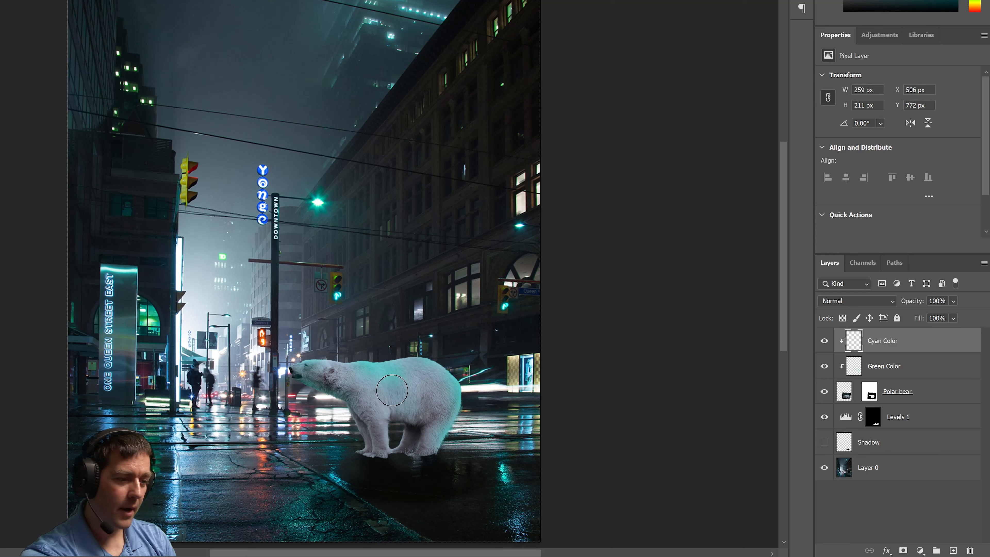
{"action": "left_click", "coordinate": [303, 355]}
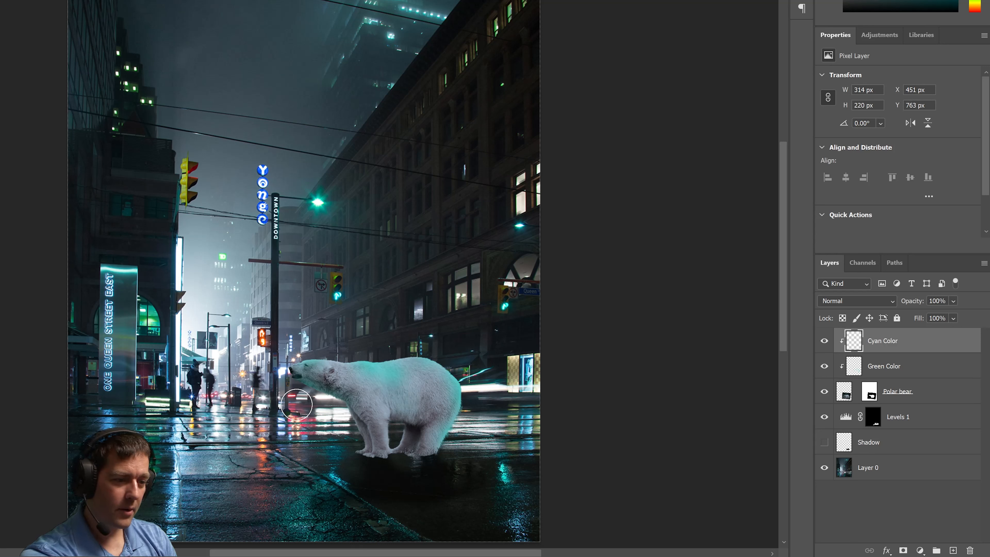
{"action": "left_click", "coordinate": [361, 437]}
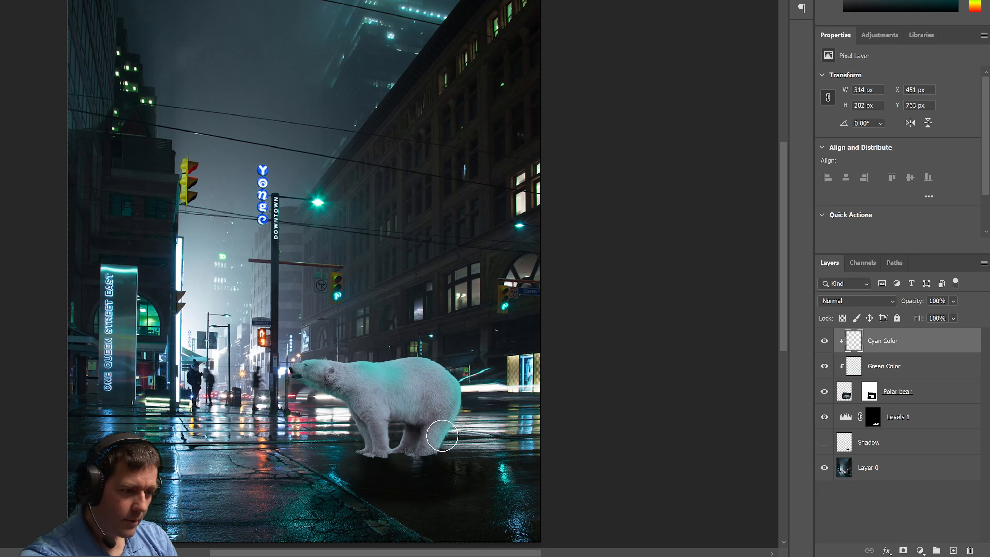
{"action": "left_click", "coordinate": [430, 407]}
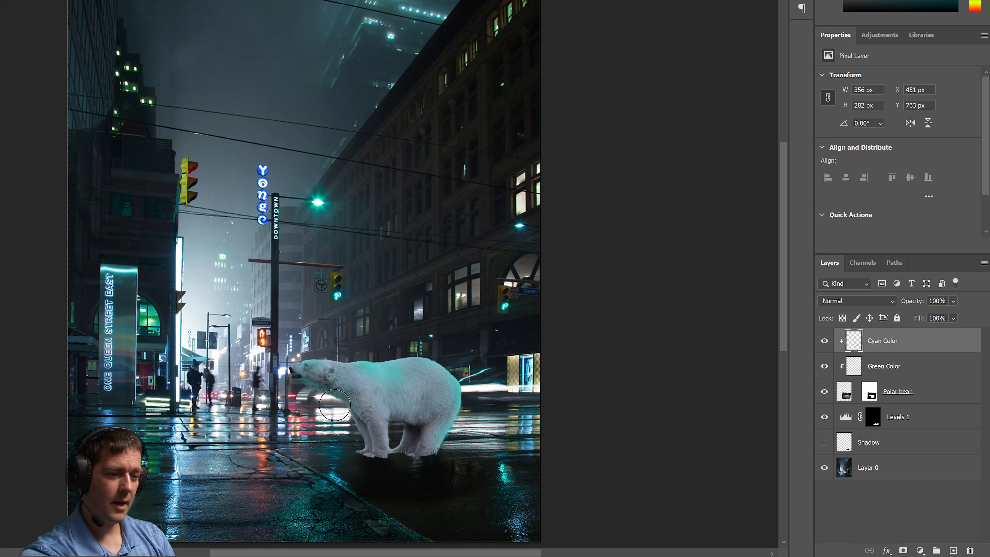
Toggle the Cyan Color layer's visibility to compare the bear with and without the cyan light
{"action": "left_click", "coordinate": [825, 343]}
{"action": "left_click", "coordinate": [825, 343]}
{"action": "left_click", "coordinate": [825, 343]}
{"action": "left_click", "coordinate": [825, 343]}
{"action": "left_click", "coordinate": [825, 342]}
{"action": "left_click", "coordinate": [825, 343]}
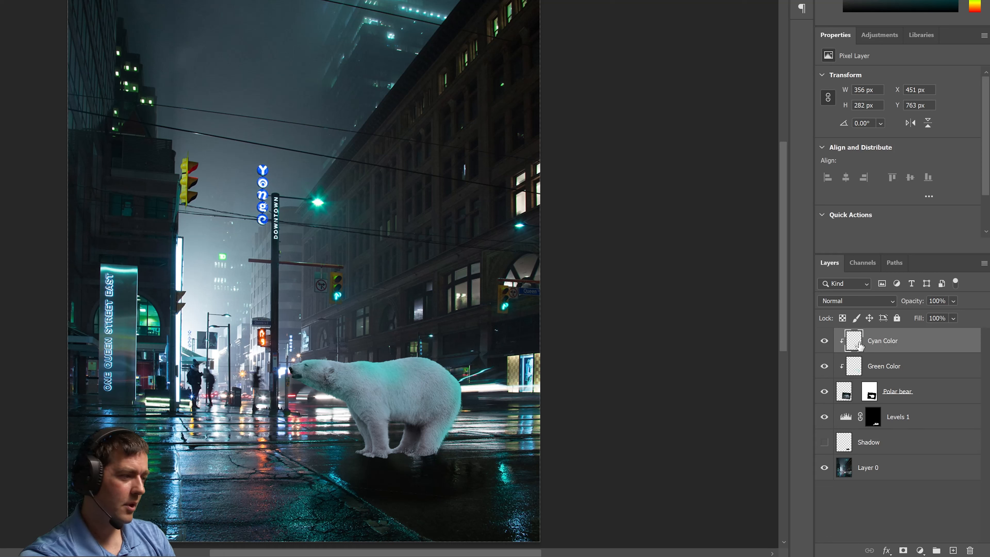
Set the Green Color layer's opacity to 80%
{"action": "left_click", "coordinate": [873, 375]}
{"action": "left_click_drag", "start_coordinate": [971, 323], "coordinate": [927, 327]}
{"action": "left_click", "coordinate": [971, 318]}
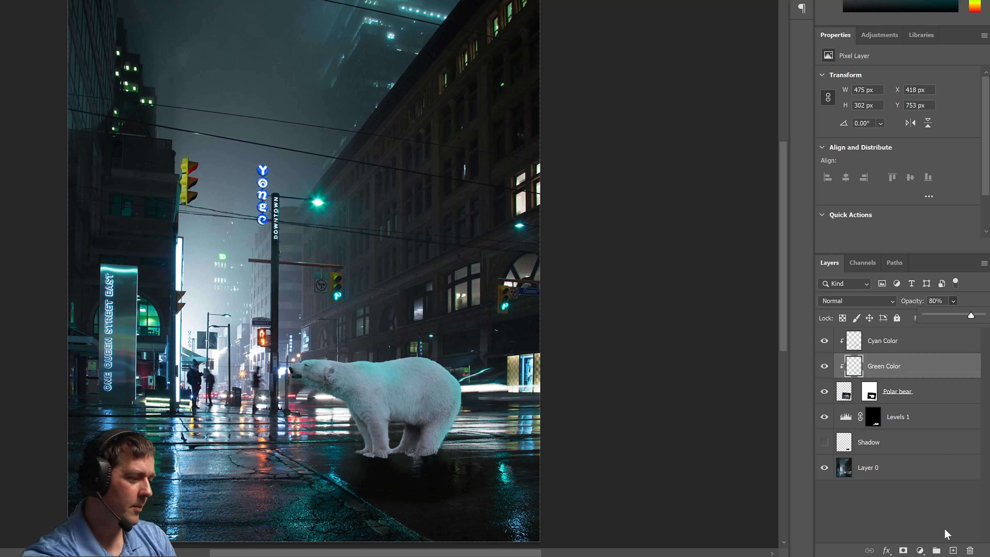
Add a clipped layer between Green Color and Cyan Color and name it Blue Color
{"action": "left_click", "coordinate": [949, 549]}
{"action": "double_click", "coordinate": [876, 365]}
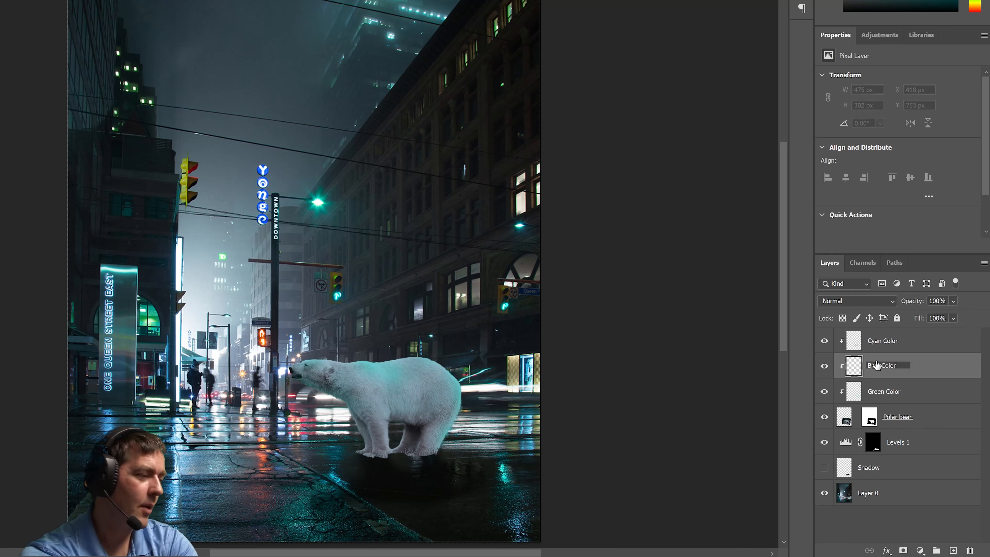
{"action": "key", "text": "Return"}
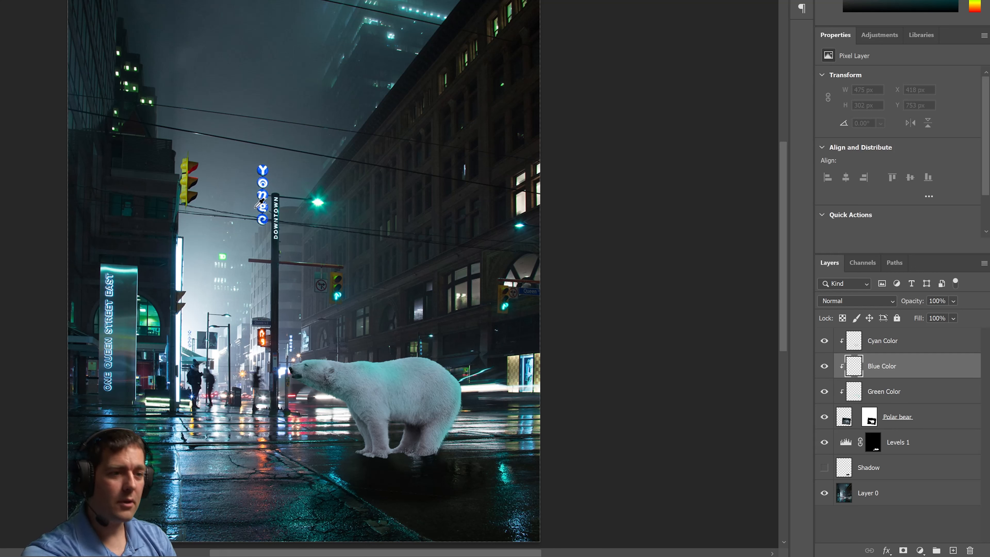
Sample the blue of the Yonge sign and brush it over the bear's neck, body, rear, head and paws on the Blue Color layer
{"action": "left_click", "coordinate": [267, 169]}
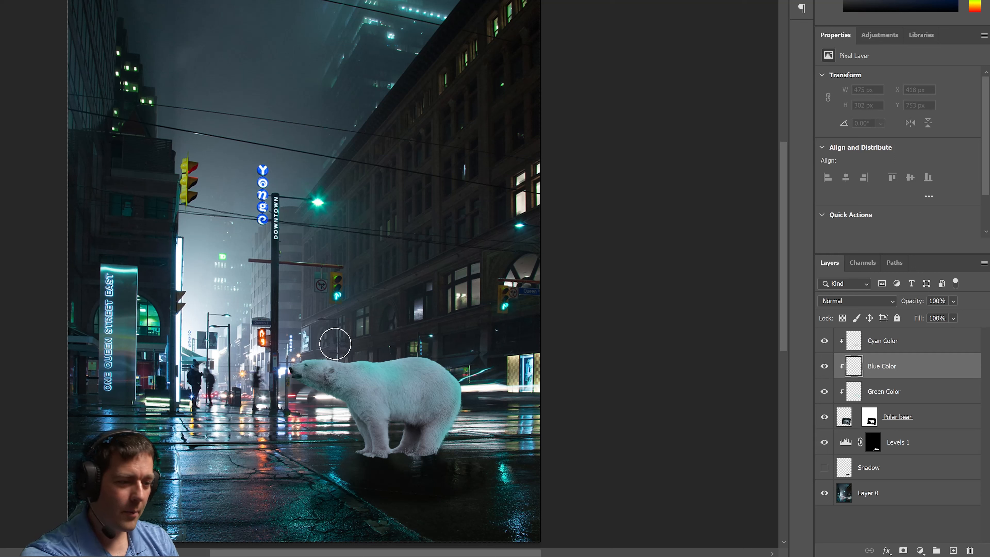
{"action": "left_click", "coordinate": [334, 353]}
{"action": "left_click", "coordinate": [347, 383]}
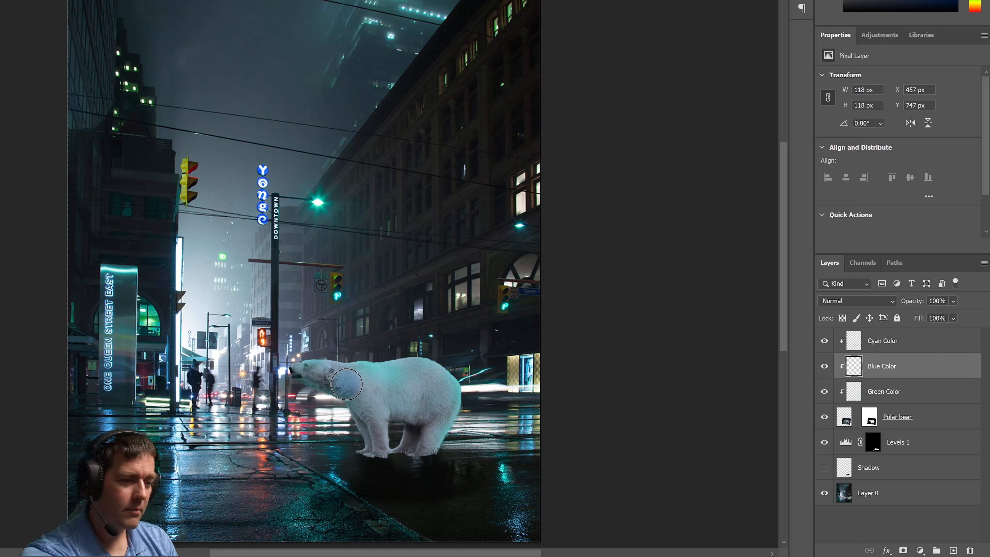
{"action": "left_click", "coordinate": [412, 407]}
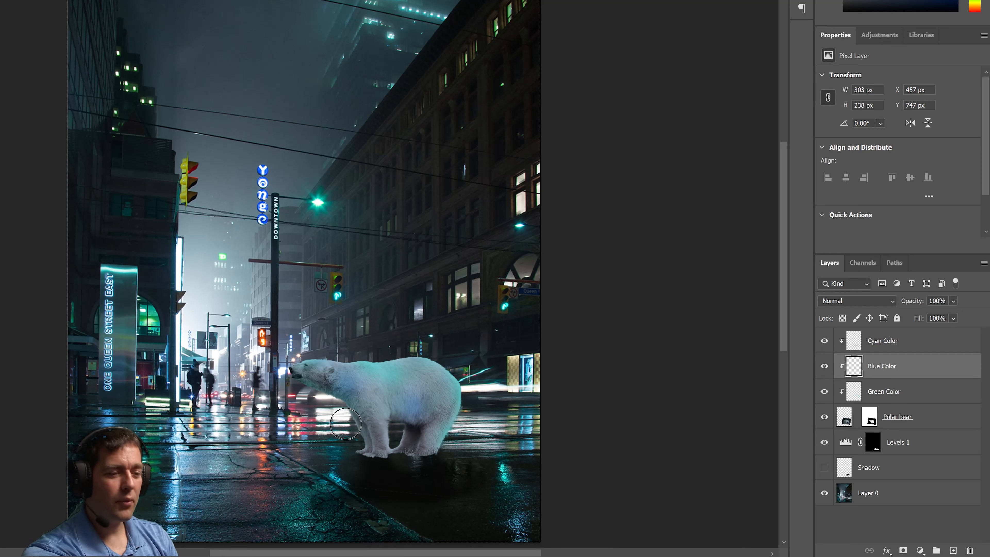
{"action": "left_click_drag", "start_coordinate": [426, 371], "coordinate": [432, 390]}
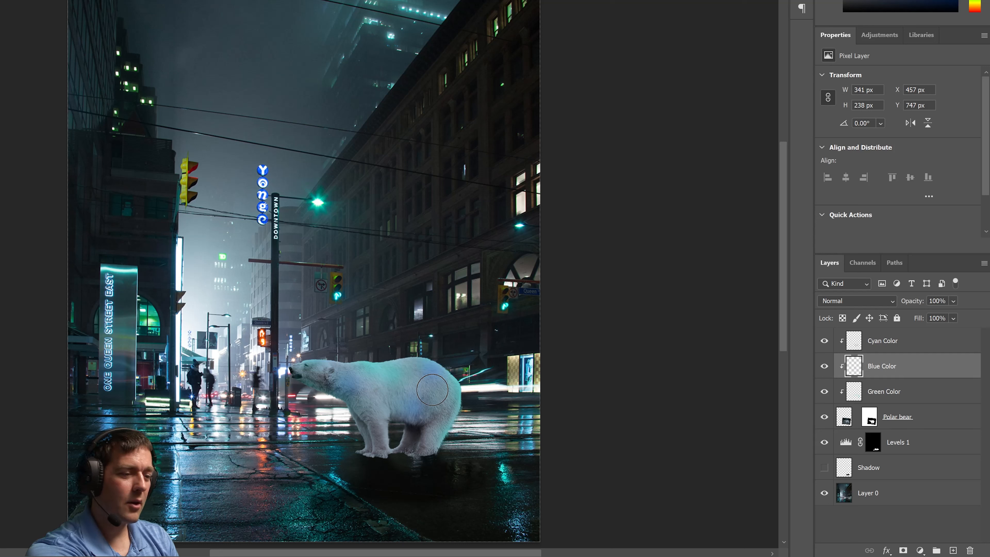
{"action": "mouse_move", "coordinate": [494, 438]}
{"action": "left_mouse_down"}
{"action": "mouse_move", "coordinate": [470, 421]}
{"action": "mouse_move", "coordinate": [468, 431]}
{"action": "mouse_move", "coordinate": [456, 425]}
{"action": "mouse_move", "coordinate": [459, 376]}
{"action": "left_mouse_up"}
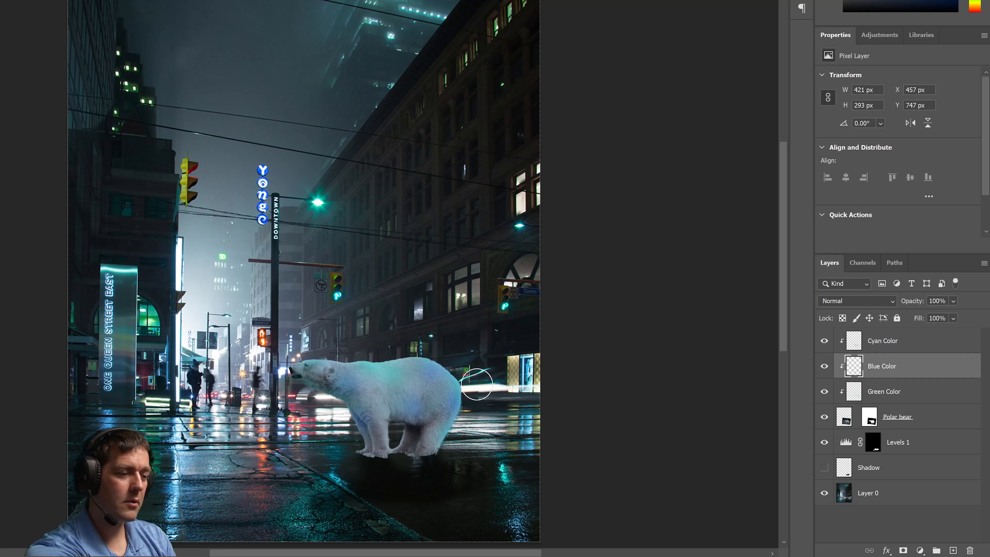
{"action": "left_click_drag", "start_coordinate": [316, 345], "coordinate": [340, 346]}
{"action": "left_click_drag", "start_coordinate": [398, 463], "coordinate": [377, 463]}
{"action": "mouse_move", "coordinate": [423, 486]}
{"action": "left_mouse_down"}
{"action": "mouse_move", "coordinate": [438, 461]}
{"action": "mouse_move", "coordinate": [404, 466]}
{"action": "mouse_move", "coordinate": [400, 457]}
{"action": "mouse_move", "coordinate": [412, 469]}
{"action": "mouse_move", "coordinate": [420, 462]}
{"action": "mouse_move", "coordinate": [386, 475]}
{"action": "mouse_move", "coordinate": [351, 464]}
{"action": "mouse_move", "coordinate": [374, 475]}
{"action": "mouse_move", "coordinate": [362, 474]}
{"action": "mouse_move", "coordinate": [386, 463]}
{"action": "mouse_move", "coordinate": [386, 451]}
{"action": "mouse_move", "coordinate": [426, 469]}
{"action": "left_mouse_up"}
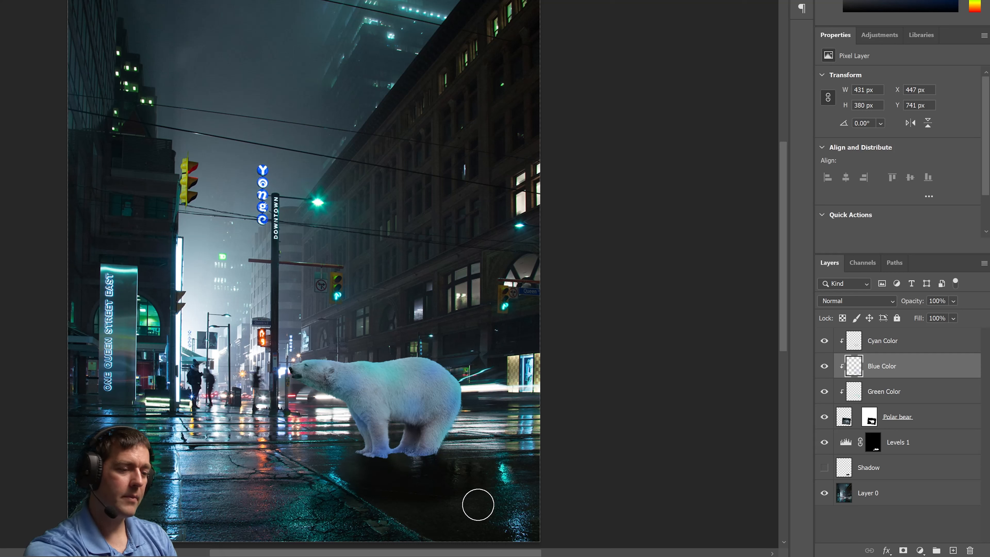
Set the Blue Color layer's opacity to 74% and compare the bear with the layer hidden and shown
{"action": "left_click", "coordinate": [953, 303]}
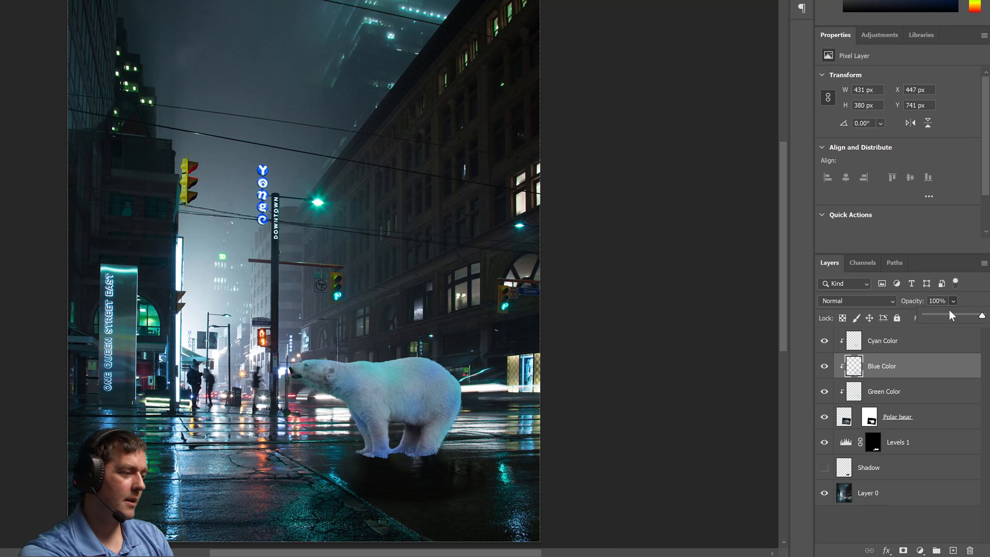
{"action": "left_click_drag", "start_coordinate": [985, 314], "coordinate": [969, 317]}
{"action": "left_click", "coordinate": [825, 372]}
{"action": "left_click", "coordinate": [825, 372]}
{"action": "left_click", "coordinate": [825, 372]}
{"action": "left_click", "coordinate": [825, 371]}
{"action": "left_click", "coordinate": [826, 372]}
{"action": "left_click", "coordinate": [825, 372]}
{"action": "left_click", "coordinate": [825, 371]}
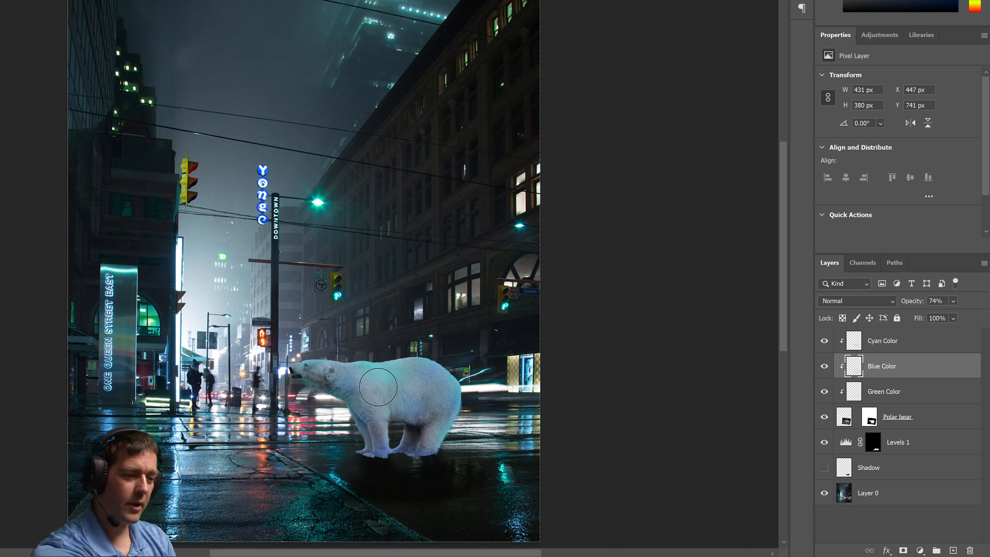
Enlarge the brush to 250 px and brush faint blue at 5% opacity over the bear's body, rear, head and feet on the Blue Color layer
{"action": "key", "text": "bracketright"}
{"action": "key", "text": "bracketright"}
{"action": "key", "text": "bracketright"}
{"action": "key", "text": "bracketright"}
{"action": "left_click_drag", "start_coordinate": [375, 390], "coordinate": [384, 386]}
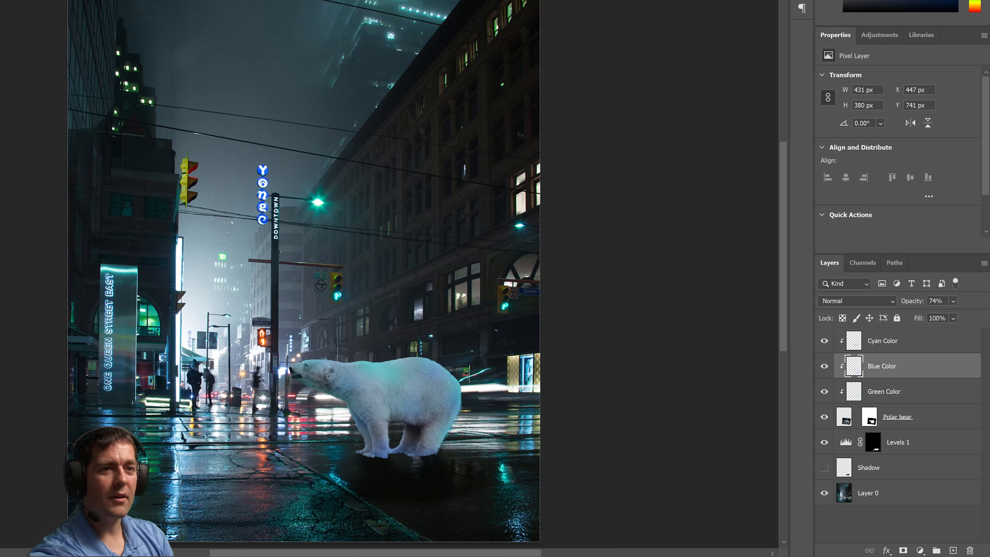
{"action": "left_click", "coordinate": [374, 385]}
{"action": "left_click", "coordinate": [447, 411]}
{"action": "left_click", "coordinate": [297, 366]}
{"action": "left_click", "coordinate": [405, 478]}
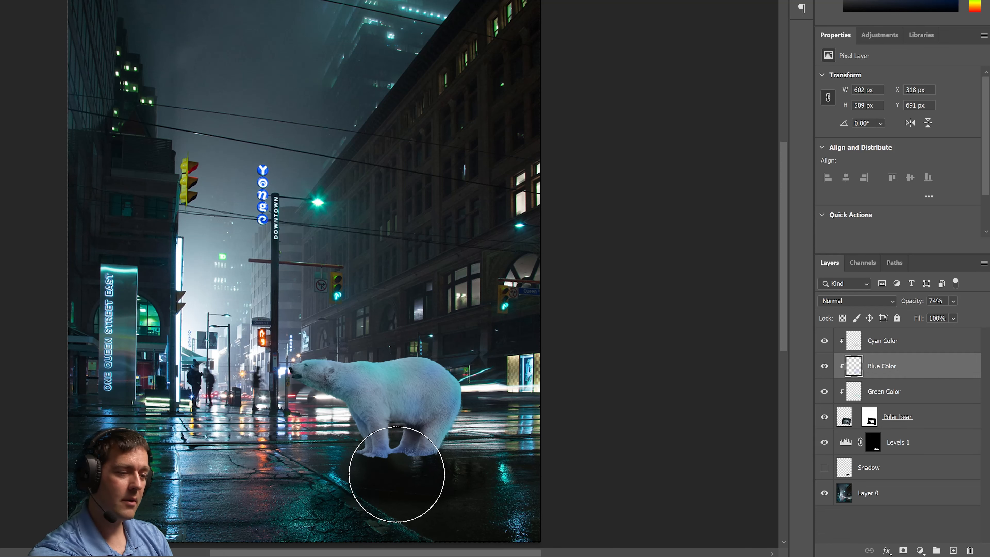
Toggle the Blue Color layer's visibility to examine how the blue tint affects the bear
{"action": "left_click", "coordinate": [824, 366]}
{"action": "left_click", "coordinate": [824, 366]}
{"action": "left_click", "coordinate": [824, 366]}
{"action": "left_click", "coordinate": [825, 366]}
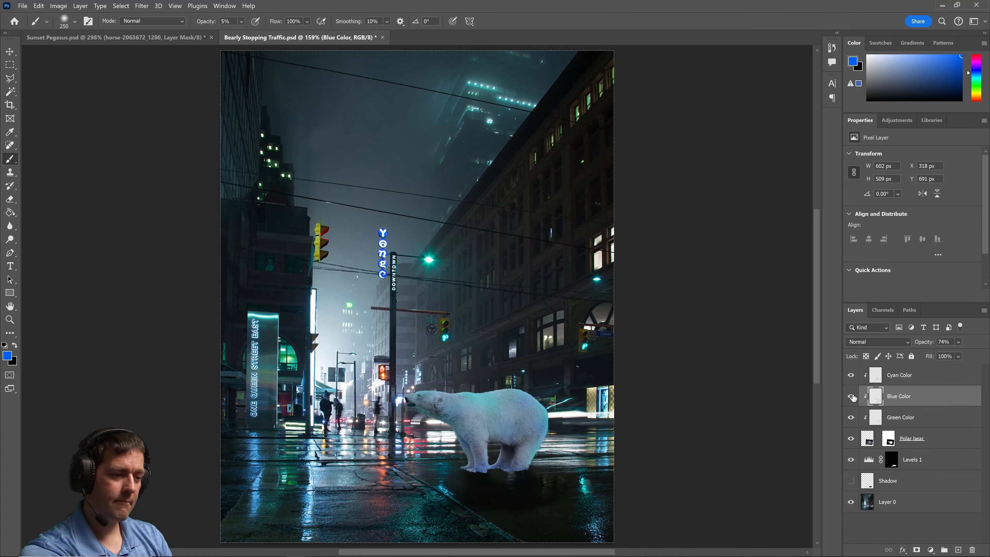
{"action": "left_click", "coordinate": [852, 396]}
{"action": "left_click", "coordinate": [852, 396]}
{"action": "left_click", "coordinate": [852, 396]}
{"action": "left_click", "coordinate": [852, 397]}
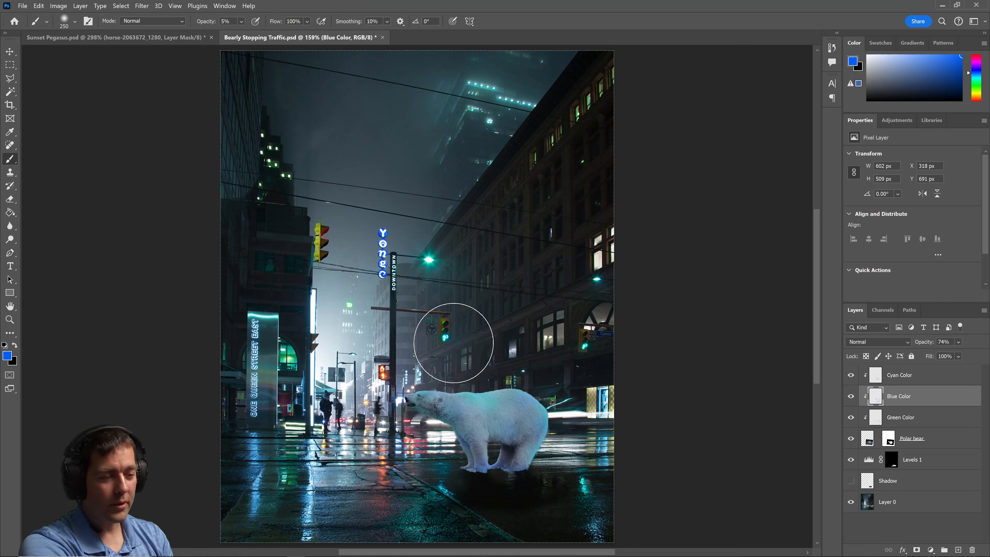
Add a Curves adjustment clipped to the Polar bear layer and darken the bear by lowering the curve's white point to about half
{"action": "left_click", "coordinate": [866, 441]}
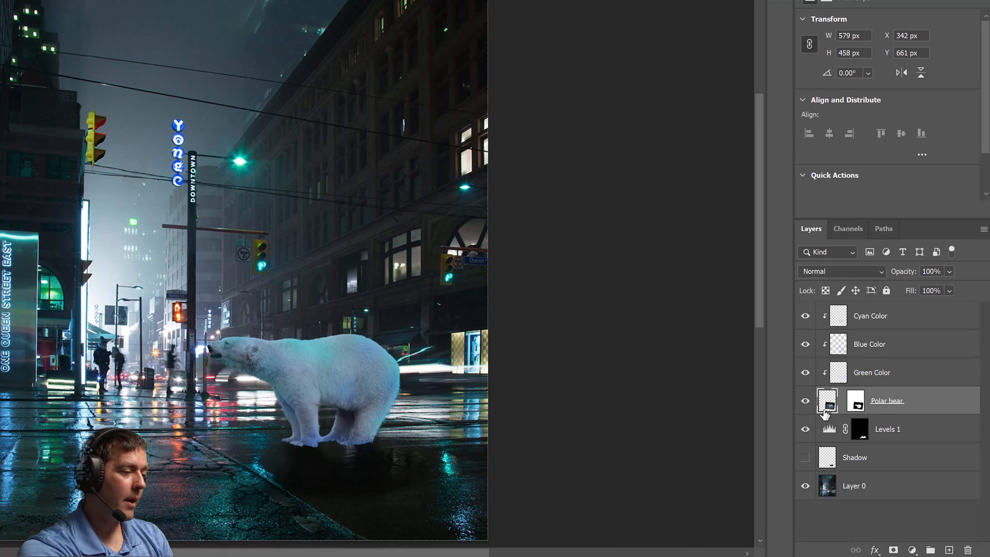
{"action": "left_click", "coordinate": [912, 550]}
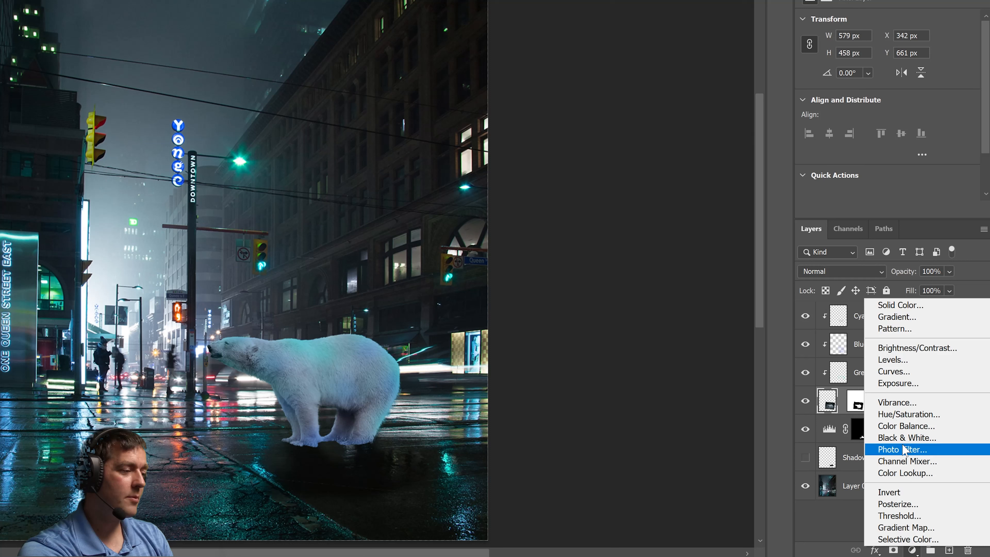
{"action": "left_click", "coordinate": [905, 378]}
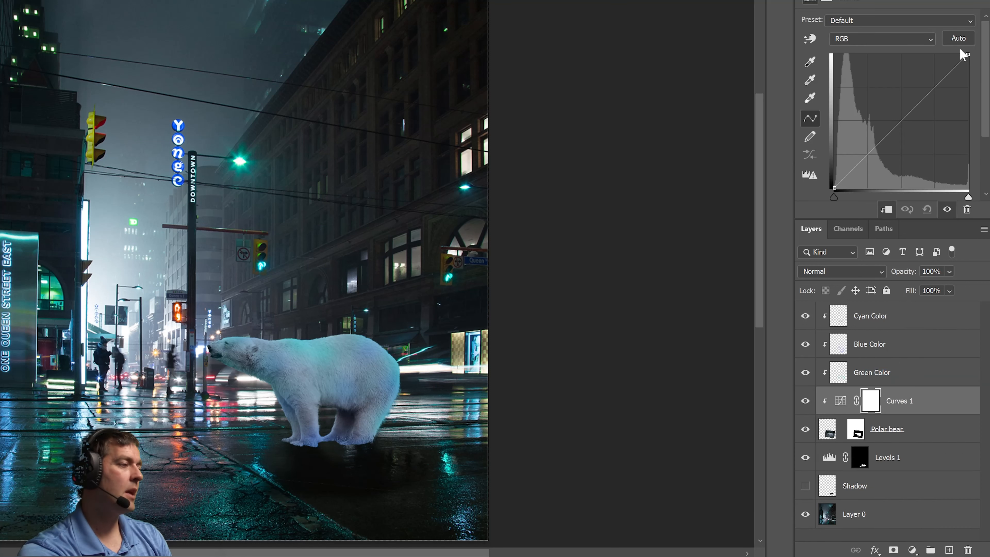
{"action": "left_click_drag", "start_coordinate": [965, 54], "coordinate": [967, 121]}
Invert the Curves 1 layer mask to black
{"action": "left_click", "coordinate": [871, 398]}
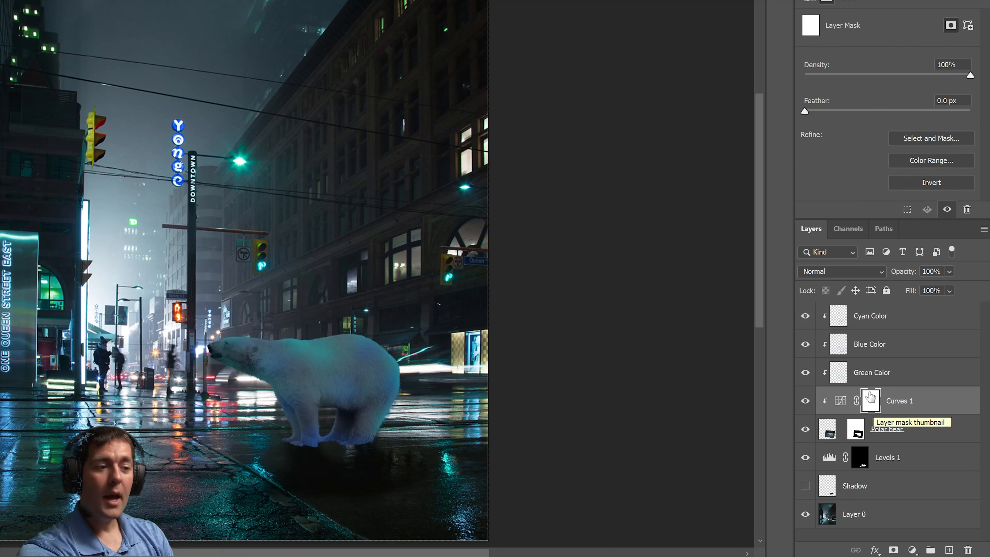
{"action": "left_click", "coordinate": [923, 191]}
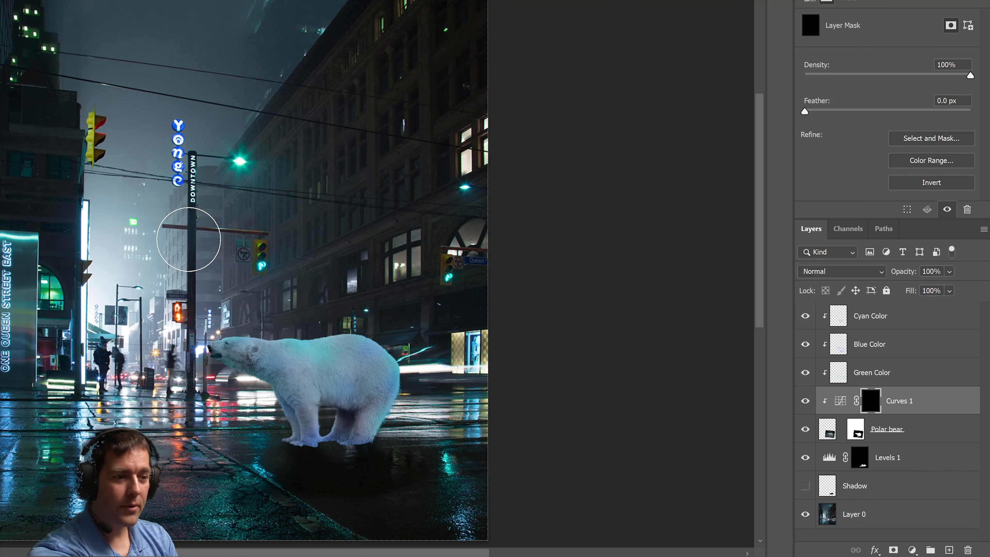
Set the brush opacity to 59% for the Curves 1 mask and undo a test stroke along the bear's back
{"action": "key", "text": "ctrl+plus"}
{"action": "key", "text": "ctrl+plus"}
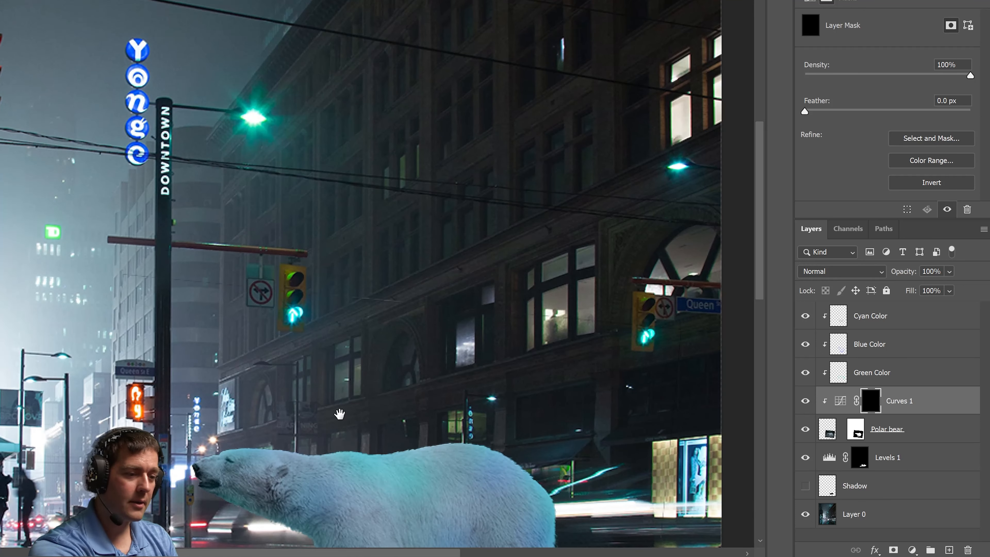
{"action": "left_click_drag", "start_coordinate": [340, 408], "coordinate": [327, 164]}
{"action": "key", "text": "ctrl+plus"}
{"action": "left_click_drag", "start_coordinate": [470, 317], "coordinate": [429, 289]}
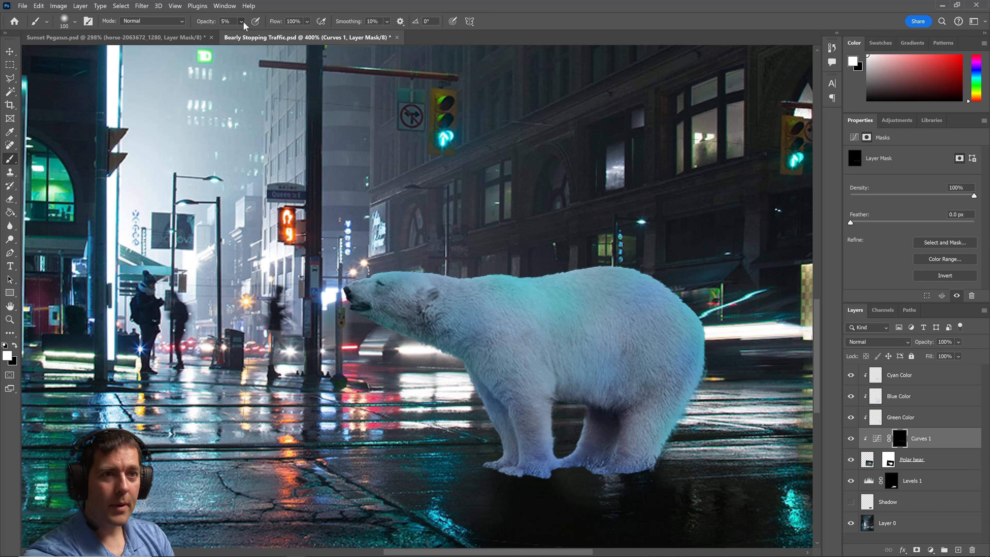
{"action": "left_click", "coordinate": [242, 22]}
{"action": "left_click", "coordinate": [242, 22]}
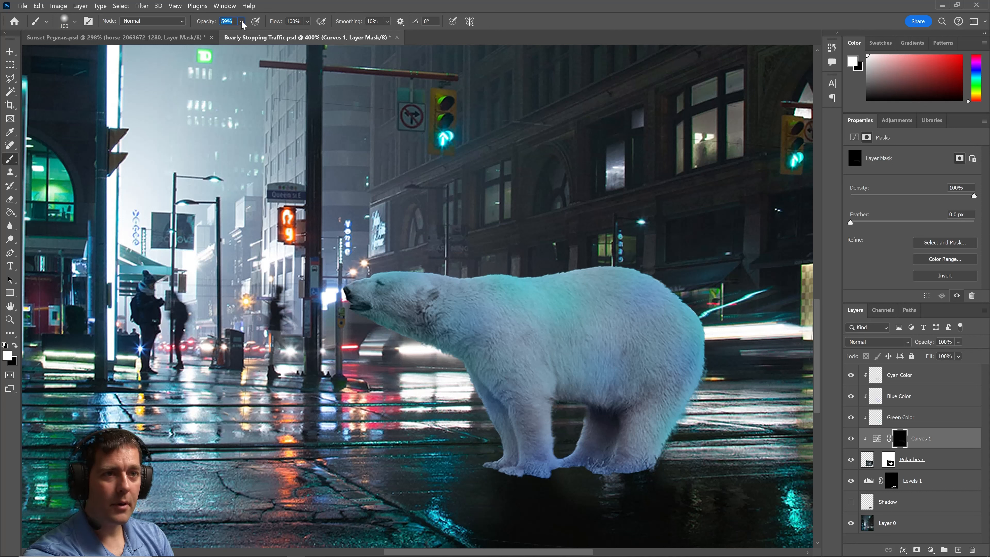
{"action": "key", "text": "Return"}
{"action": "mouse_move", "coordinate": [364, 247]}
{"action": "left_mouse_down"}
{"action": "mouse_move", "coordinate": [486, 245]}
{"action": "mouse_move", "coordinate": [723, 279]}
{"action": "left_mouse_up"}
{"action": "key", "text": "ctrl+z"}
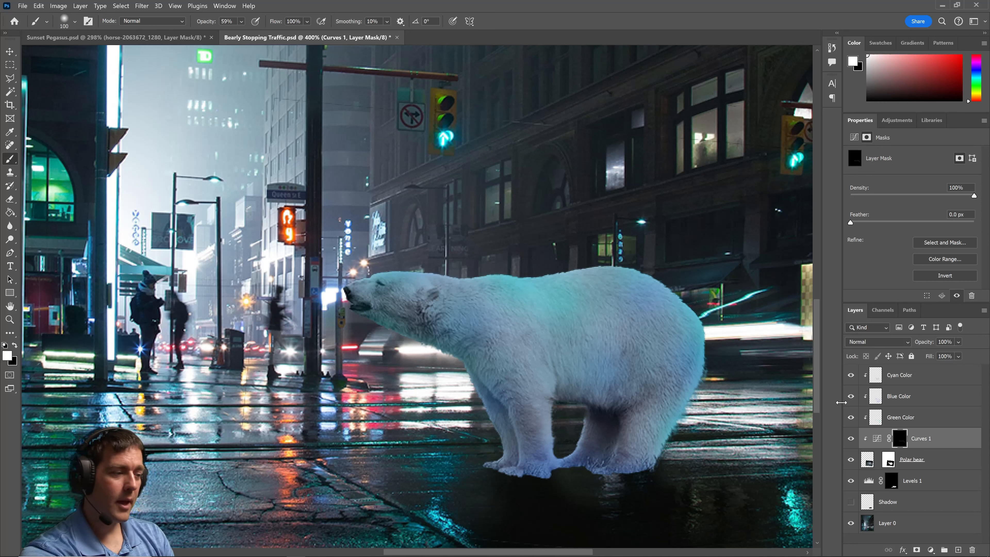
Reduce the brush to 45 px and paint white on the Curves 1 mask over the bear's neck, chest, legs, belly and rear
{"action": "key", "text": "x"}
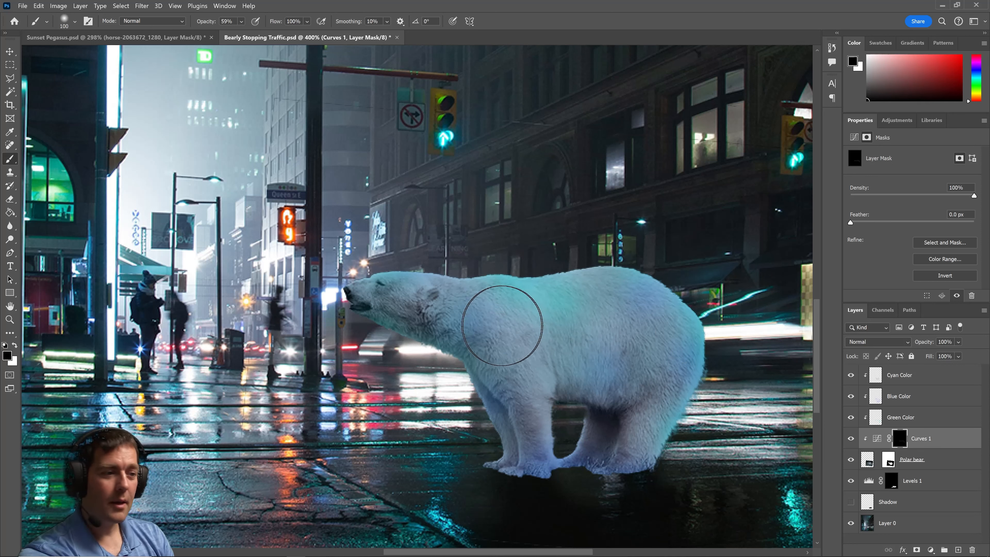
{"action": "key", "text": "bracketleft"}
{"action": "key", "text": "bracketleft"}
{"action": "key", "text": "bracketleft"}
{"action": "key", "text": "bracketleft"}
{"action": "key", "text": "bracketleft"}
{"action": "key", "text": "bracketleft"}
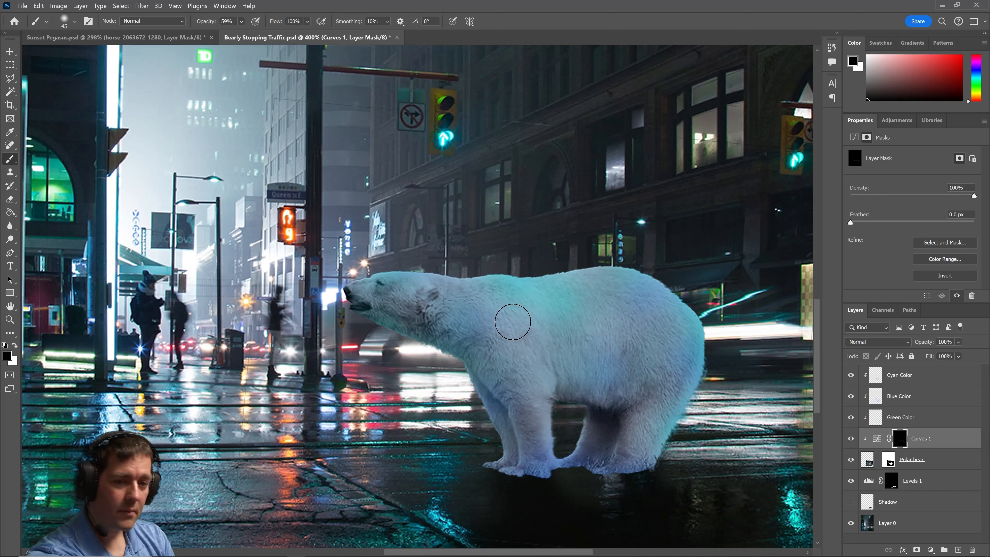
{"action": "key", "text": "x"}
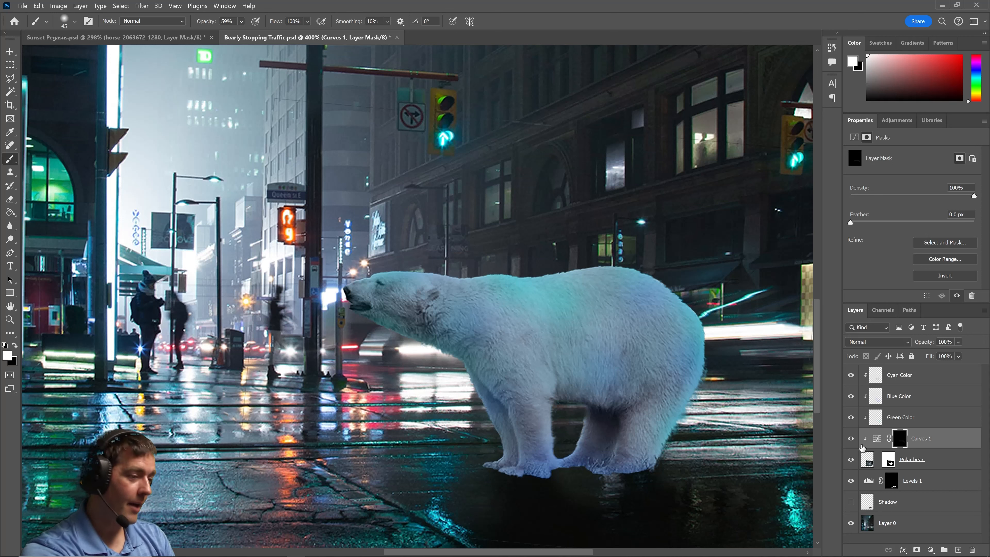
{"action": "mouse_move", "coordinate": [404, 299]}
{"action": "left_mouse_down"}
{"action": "mouse_move", "coordinate": [640, 304]}
{"action": "mouse_move", "coordinate": [675, 364]}
{"action": "mouse_move", "coordinate": [521, 362]}
{"action": "mouse_move", "coordinate": [447, 318]}
{"action": "mouse_move", "coordinate": [636, 349]}
{"action": "mouse_move", "coordinate": [640, 343]}
{"action": "mouse_move", "coordinate": [599, 325]}
{"action": "mouse_move", "coordinate": [619, 325]}
{"action": "mouse_move", "coordinate": [642, 359]}
{"action": "mouse_move", "coordinate": [641, 422]}
{"action": "left_mouse_up"}
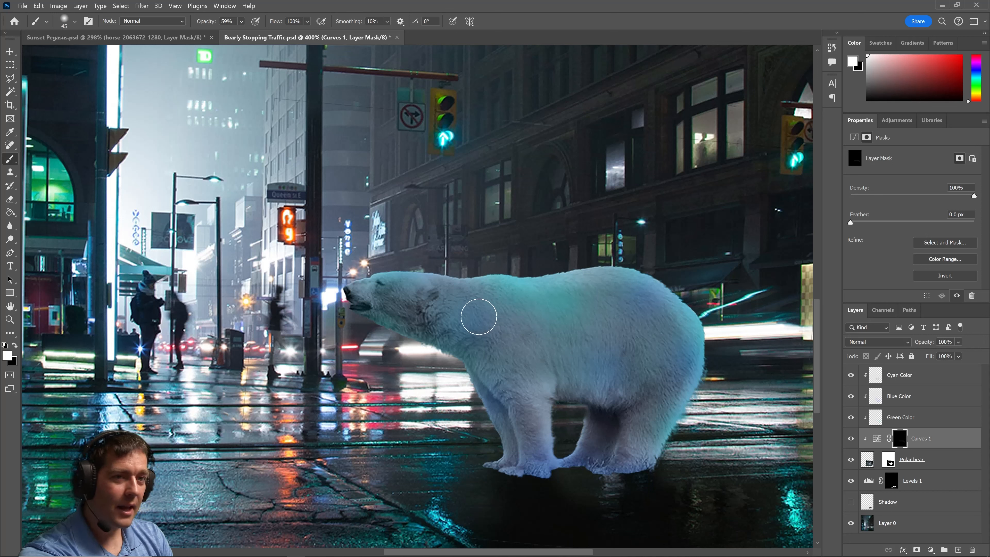
{"action": "mouse_move", "coordinate": [521, 381]}
{"action": "left_mouse_down"}
{"action": "mouse_move", "coordinate": [525, 451]}
{"action": "mouse_move", "coordinate": [513, 370]}
{"action": "mouse_move", "coordinate": [523, 382]}
{"action": "mouse_move", "coordinate": [495, 360]}
{"action": "mouse_move", "coordinate": [548, 352]}
{"action": "mouse_move", "coordinate": [591, 381]}
{"action": "mouse_move", "coordinate": [615, 398]}
{"action": "mouse_move", "coordinate": [603, 426]}
{"action": "mouse_move", "coordinate": [632, 415]}
{"action": "mouse_move", "coordinate": [621, 444]}
{"action": "mouse_move", "coordinate": [660, 387]}
{"action": "mouse_move", "coordinate": [610, 451]}
{"action": "mouse_move", "coordinate": [643, 380]}
{"action": "mouse_move", "coordinate": [619, 420]}
{"action": "left_mouse_up"}
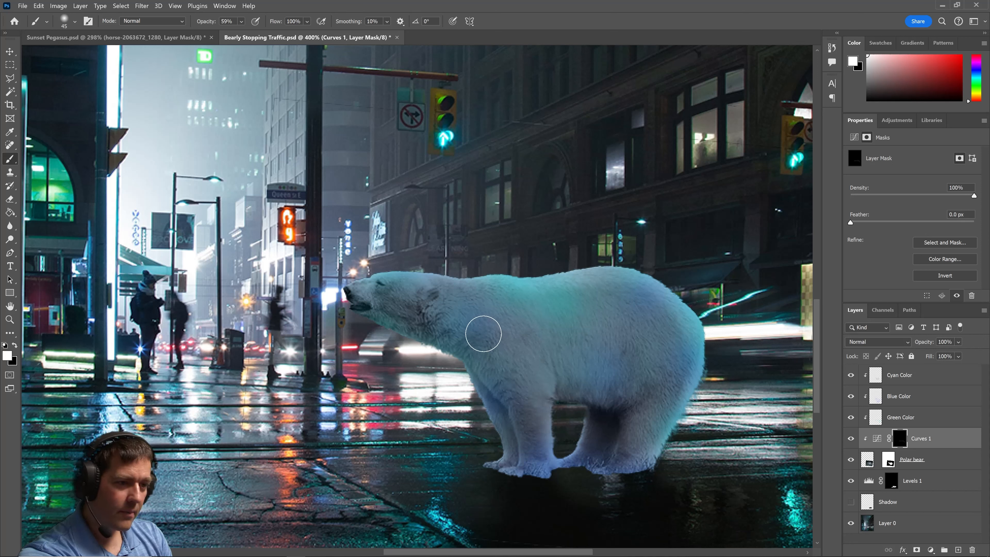
{"action": "left_click_drag", "start_coordinate": [677, 343], "coordinate": [662, 381]}
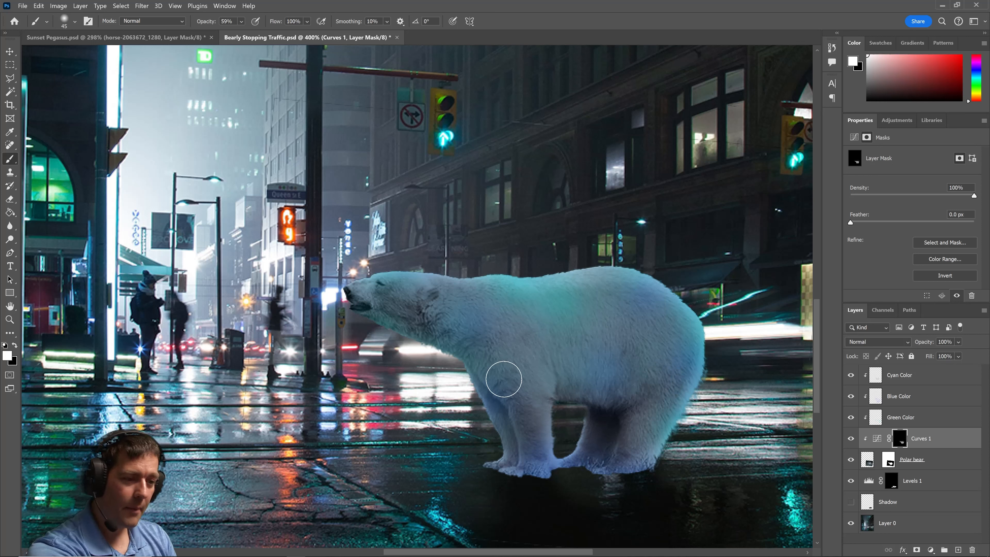
{"action": "key", "text": "x"}
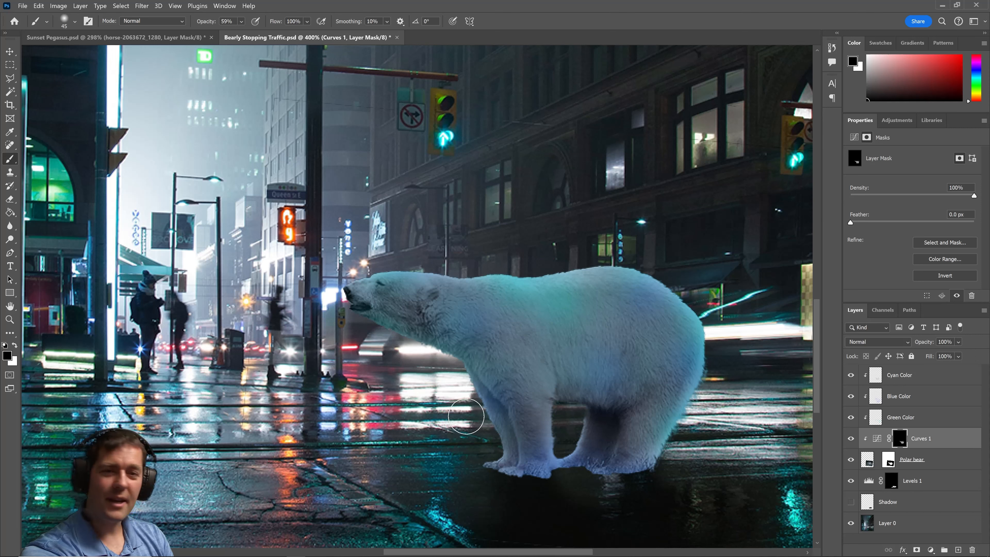
Toggle the Curves 1 layer's visibility to examine the painted shading on the bear
{"action": "left_click", "coordinate": [850, 438]}
{"action": "left_click", "coordinate": [848, 440]}
{"action": "left_click", "coordinate": [848, 440]}
{"action": "left_click", "coordinate": [848, 440]}
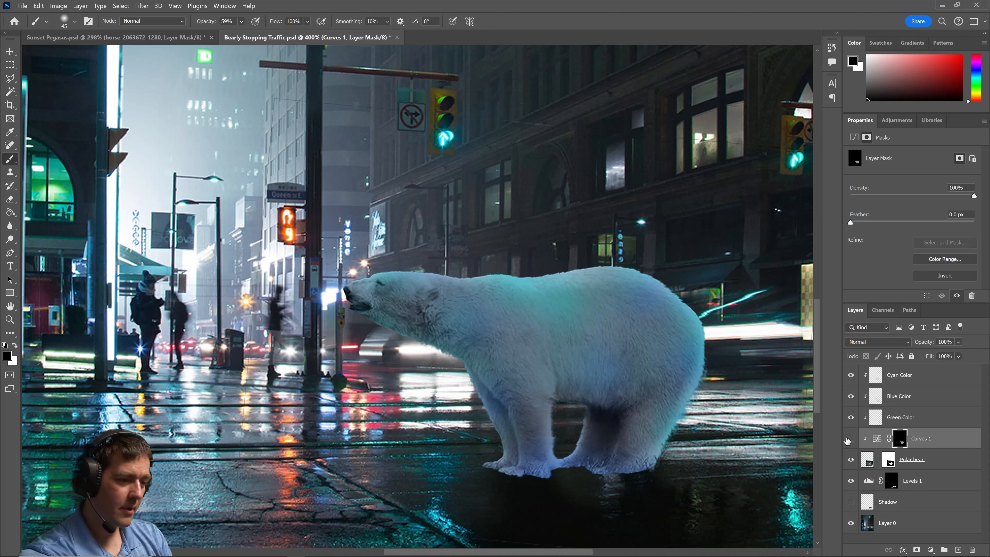
{"action": "left_click", "coordinate": [849, 439]}
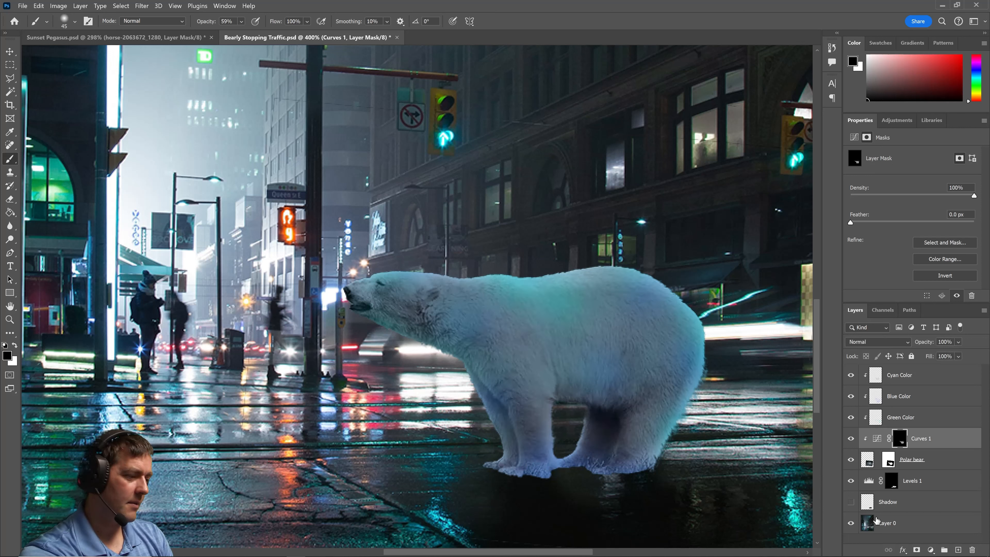
Target the Polar bear layer mask and set the black brush to 100% opacity with a harder edge
{"action": "left_click", "coordinate": [870, 507]}
{"action": "left_click", "coordinate": [891, 485]}
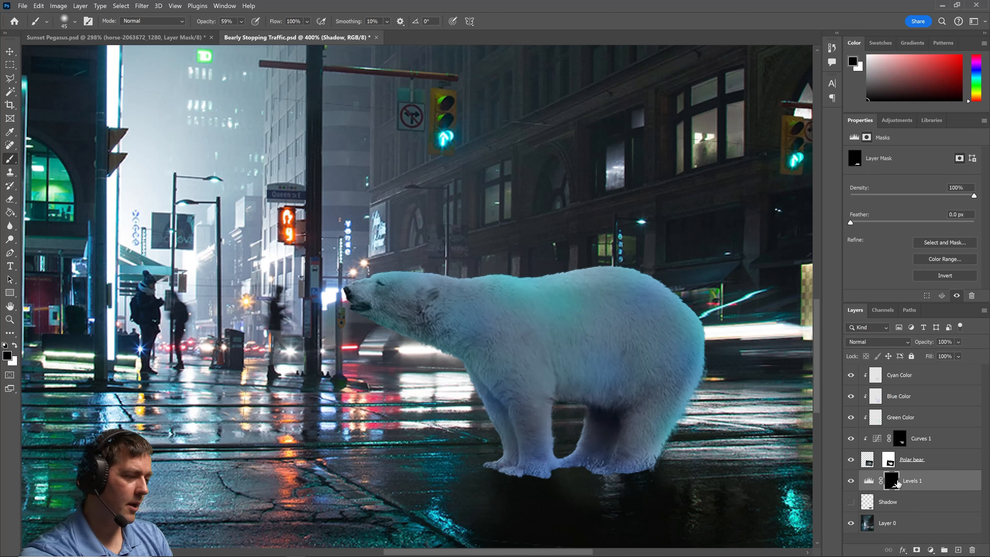
{"action": "left_click", "coordinate": [888, 463]}
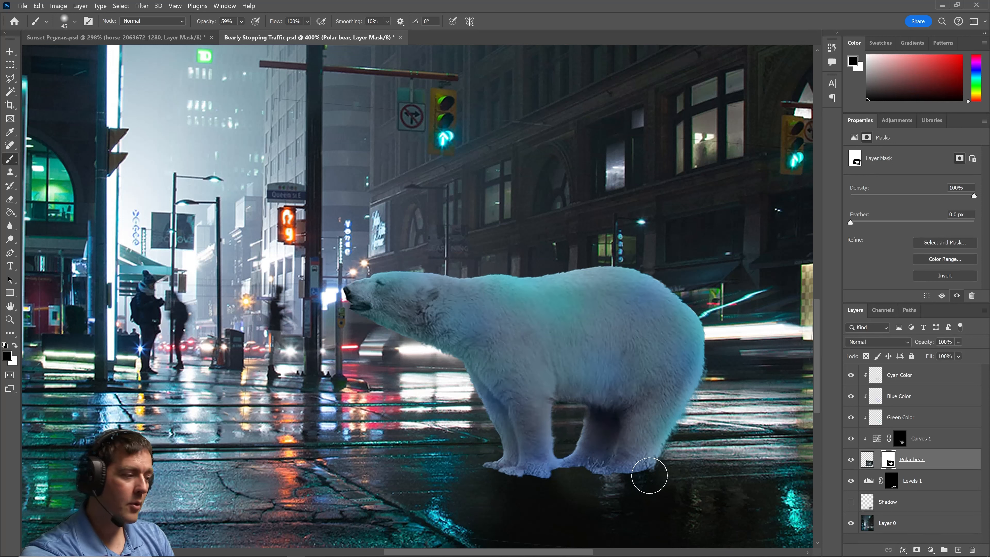
{"action": "left_click", "coordinate": [242, 22]}
{"action": "left_click", "coordinate": [239, 23]}
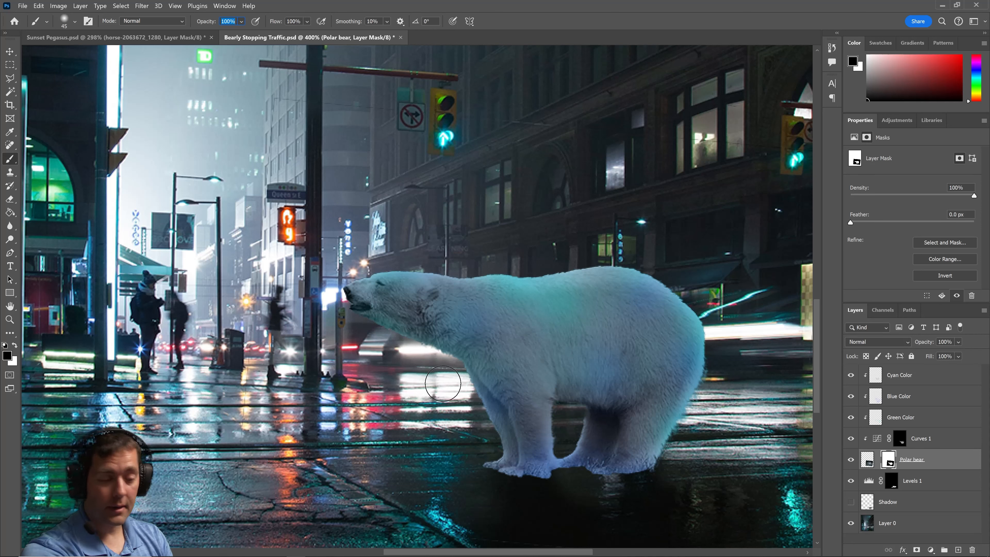
{"action": "key", "text": "shift+bracketright"}
{"action": "key", "text": "shift+bracketright"}
{"action": "key", "text": "shift+bracketright"}
{"action": "key", "text": "shift+bracketright"}
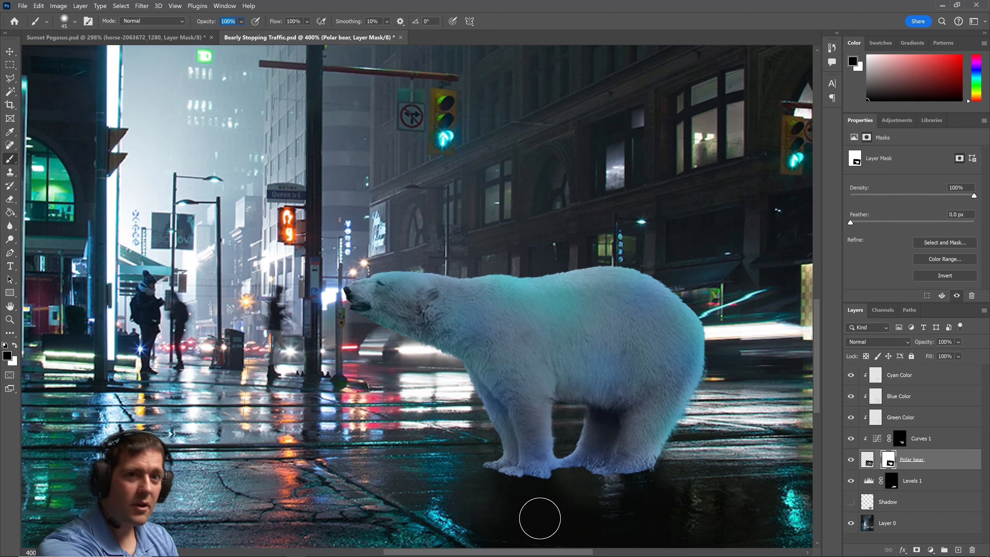
Shrink the brush to retouch the Polar bear mask along the paws, undoing the last stroke
{"action": "key", "text": "bracketleft"}
{"action": "key", "text": "bracketleft"}
{"action": "key", "text": "bracketleft"}
{"action": "key", "text": "bracketleft"}
{"action": "key", "text": "bracketleft"}
{"action": "key", "text": "bracketleft"}
{"action": "key", "text": "bracketleft"}
{"action": "key", "text": "bracketleft"}
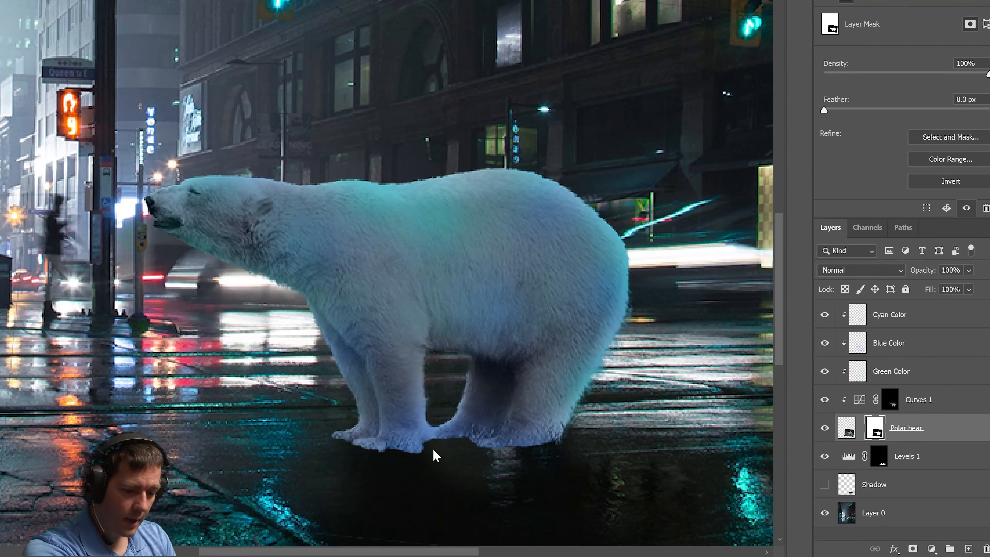
{"action": "key", "text": "ctrl+z"}
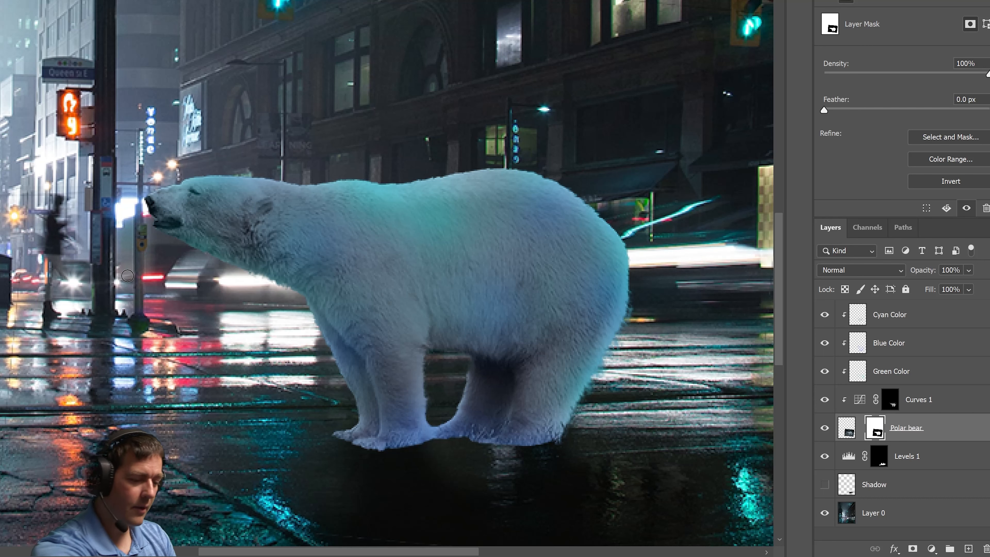
Compare the whole composite with and without the Curves 1 shading
{"action": "key", "text": "ctrl+0"}
{"action": "key", "text": "ctrl+minus"}
{"action": "key", "text": "ctrl+0"}
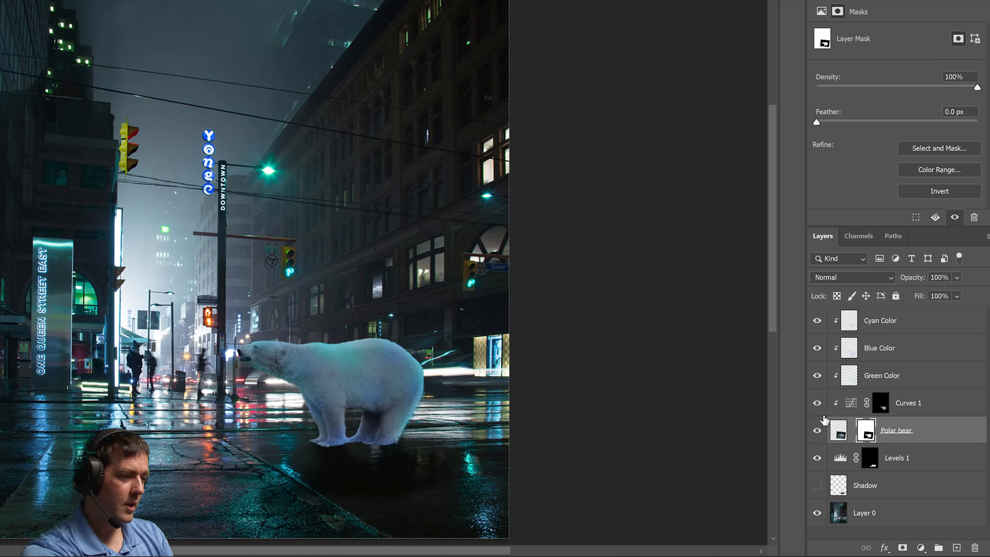
{"action": "left_click", "coordinate": [818, 404]}
{"action": "left_click", "coordinate": [817, 404]}
{"action": "left_click", "coordinate": [818, 404]}
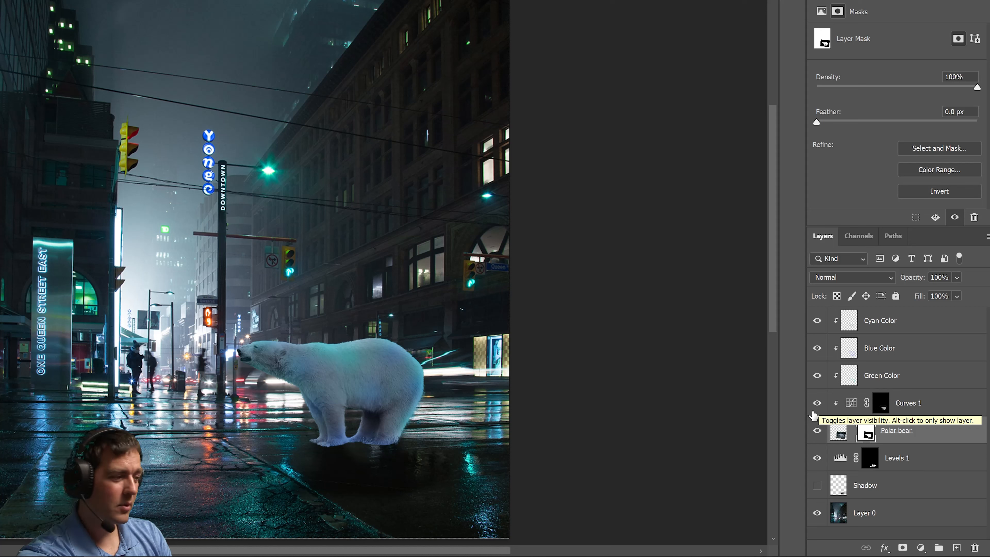
{"action": "left_click", "coordinate": [817, 404]}
{"action": "left_click", "coordinate": [817, 404]}
Soften the Curves 1 shading by raising its white point to about three quarters, and compare the bear with the layer on and off
{"action": "left_click", "coordinate": [849, 411]}
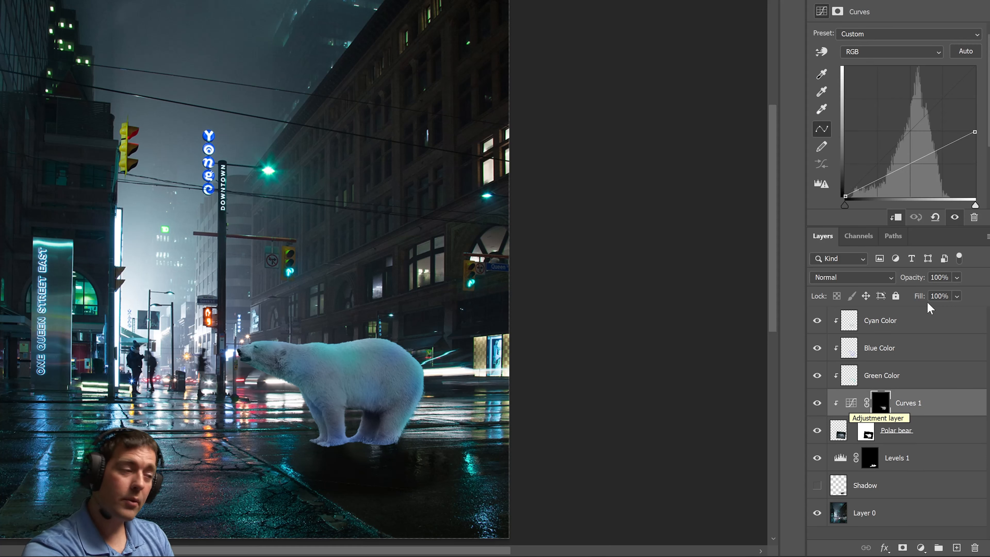
{"action": "left_click_drag", "start_coordinate": [969, 132], "coordinate": [985, 100]}
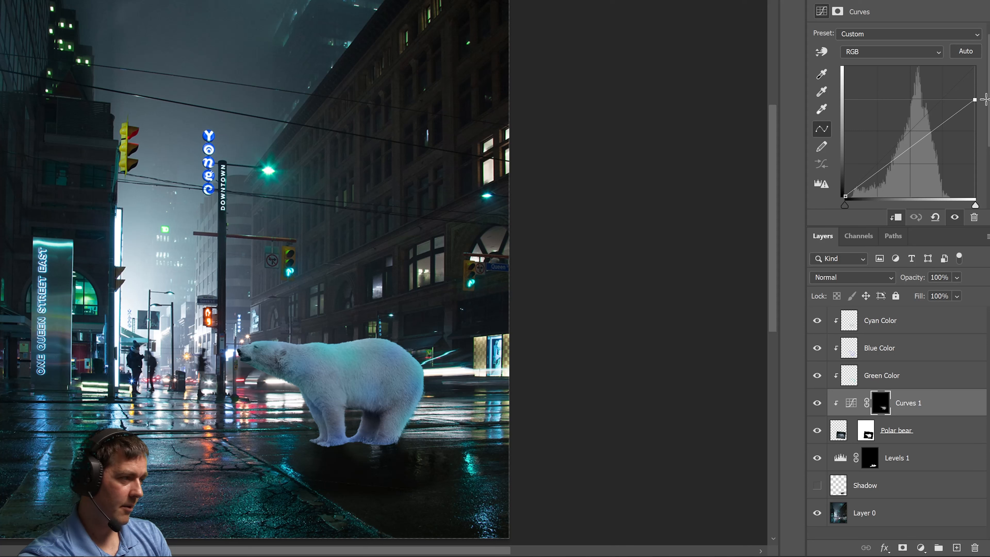
{"action": "left_click", "coordinate": [813, 408]}
{"action": "left_click", "coordinate": [813, 407]}
{"action": "left_click", "coordinate": [813, 408]}
{"action": "left_click", "coordinate": [813, 408]}
{"action": "left_click", "coordinate": [813, 408]}
{"action": "left_click", "coordinate": [813, 408]}
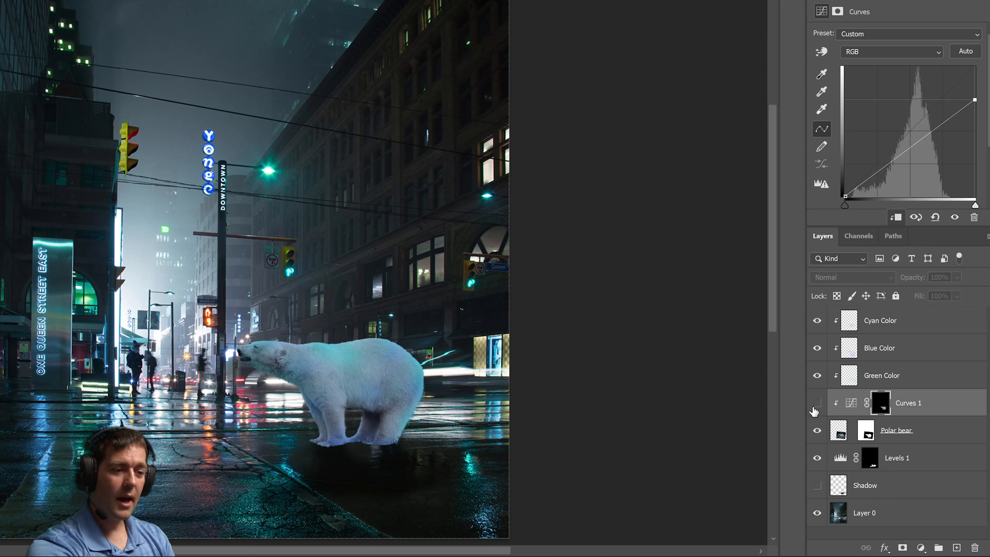
{"action": "left_click", "coordinate": [813, 408]}
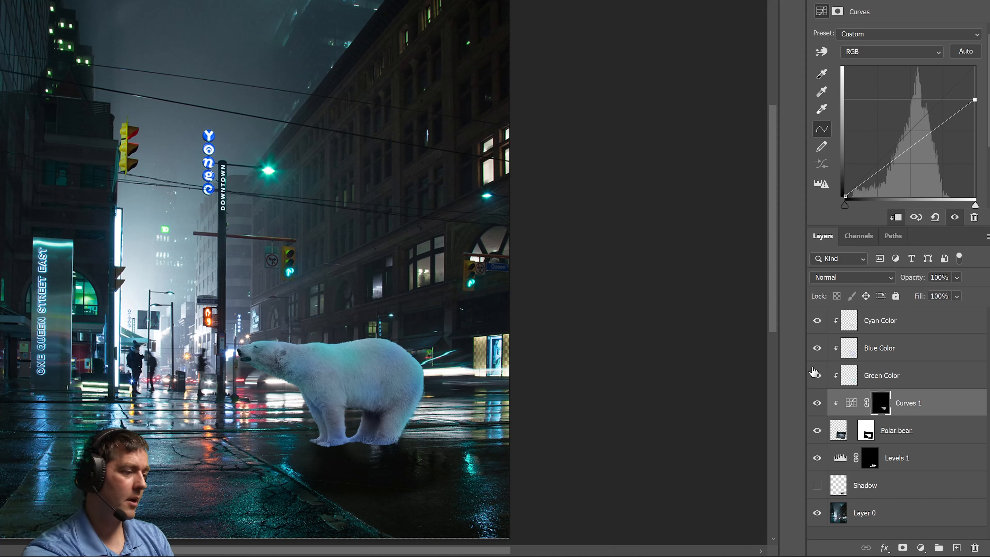
Toggle the Blue Color and Cyan Color layers to examine how each tint affects the bear
{"action": "left_click", "coordinate": [817, 346]}
{"action": "left_click", "coordinate": [818, 345]}
{"action": "left_click", "coordinate": [818, 320]}
{"action": "left_click", "coordinate": [819, 347]}
{"action": "left_click", "coordinate": [819, 323]}
{"action": "left_click", "coordinate": [817, 347]}
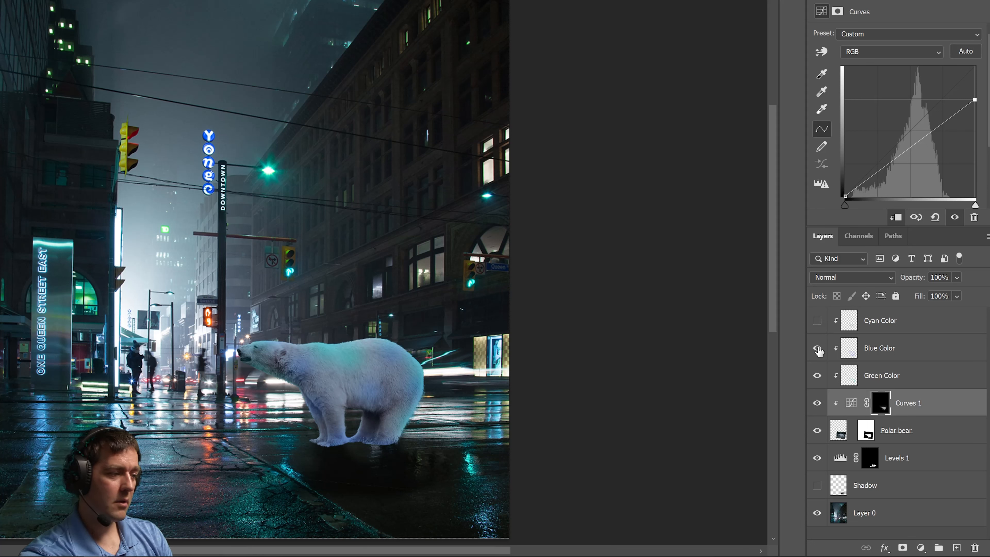
{"action": "left_click", "coordinate": [818, 322]}
Lower the Blue Color layer's opacity to 82% and check the tint by toggling the layer's visibility
{"action": "left_click", "coordinate": [957, 277]}
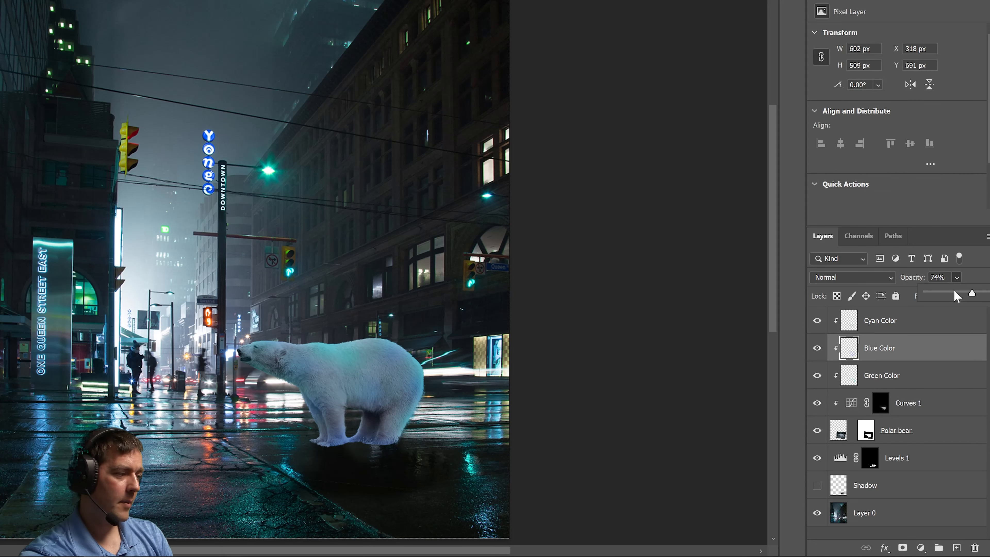
{"action": "left_click_drag", "start_coordinate": [958, 297], "coordinate": [977, 297]}
{"action": "left_click", "coordinate": [957, 277]}
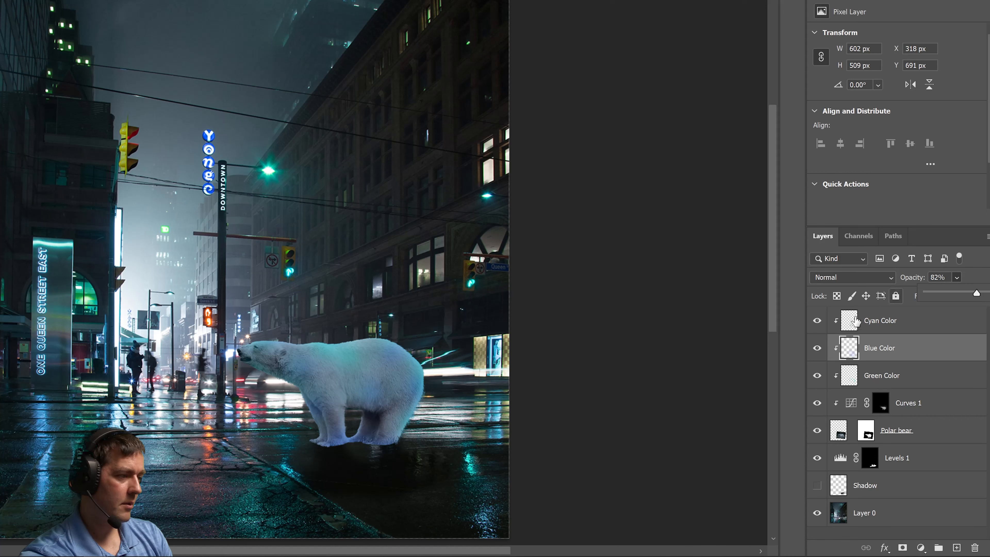
{"action": "left_click", "coordinate": [816, 348]}
{"action": "left_click", "coordinate": [820, 343]}
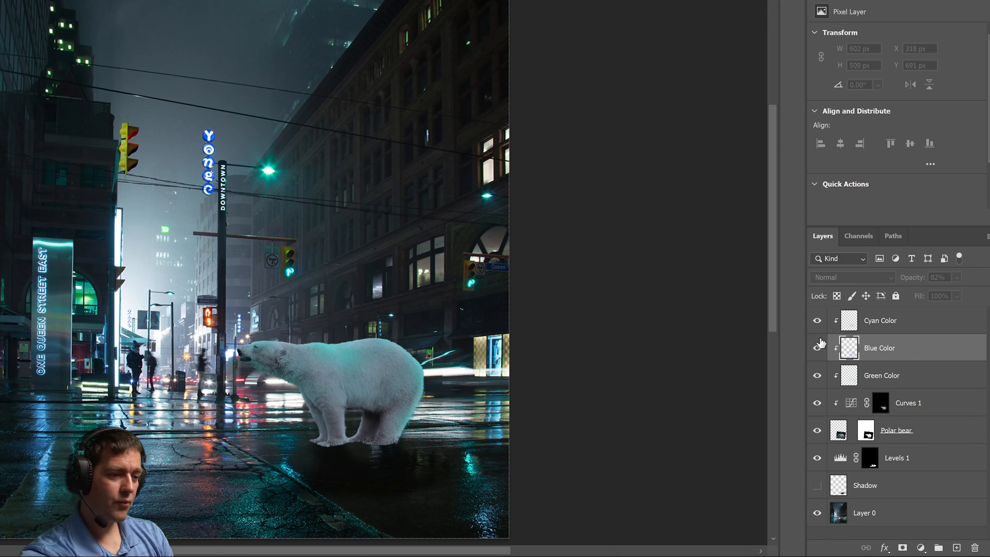
{"action": "left_click", "coordinate": [820, 347]}
{"action": "left_click", "coordinate": [820, 346]}
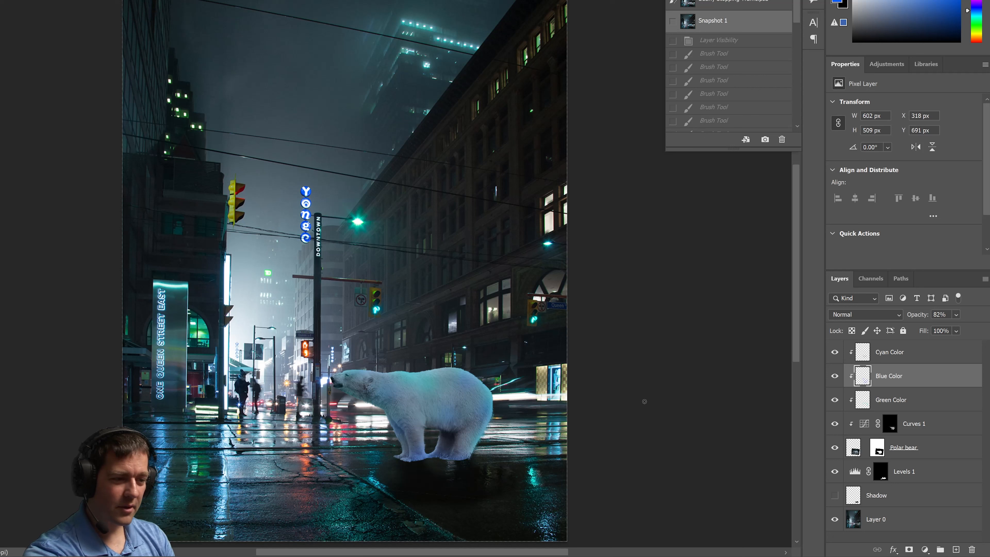
Raise the Curves 1 white point to about 85% of full height and save the current state as a history snapshot
{"action": "left_click", "coordinate": [865, 425]}
{"action": "left_click_drag", "start_coordinate": [971, 160], "coordinate": [979, 148]}
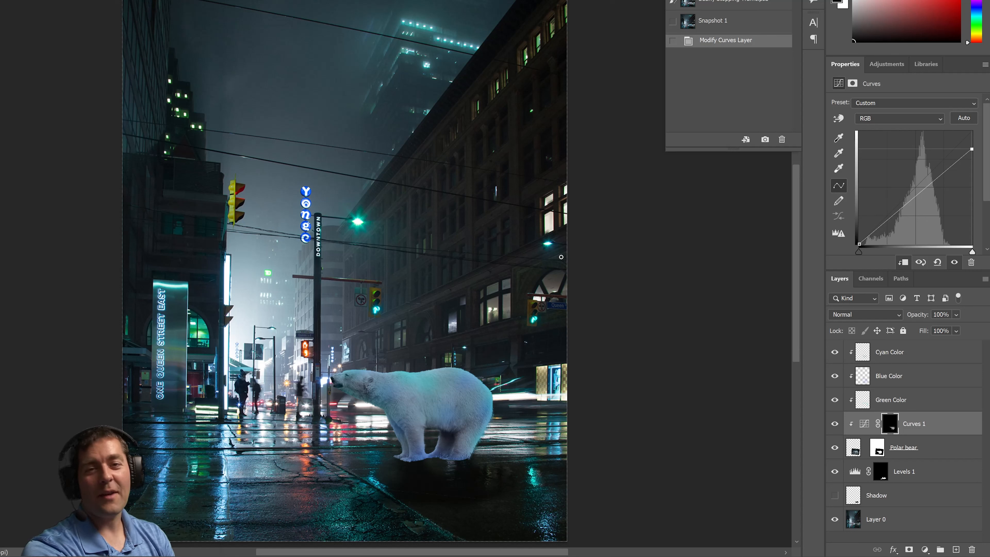
{"action": "left_click", "coordinate": [765, 139]}
Compare the document's opening state with the latest history snapshot, ending on Snapshot 2
{"action": "left_click", "coordinate": [727, 50]}
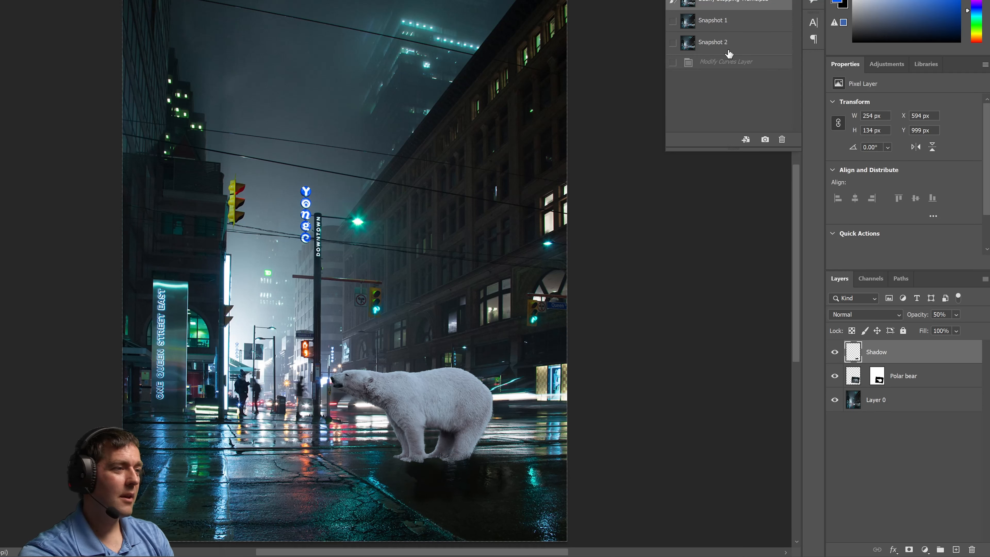
{"action": "left_click", "coordinate": [728, 17]}
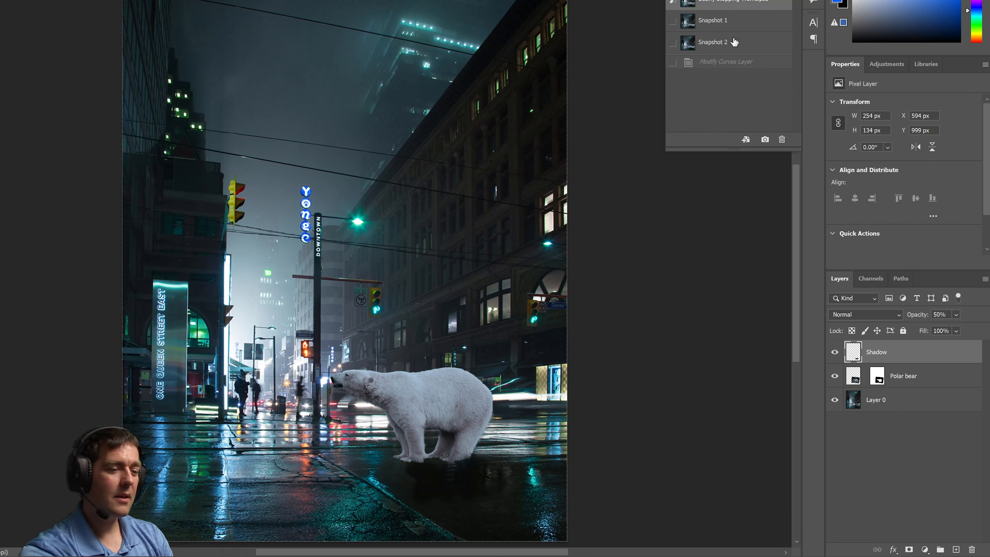
{"action": "left_click", "coordinate": [723, 43]}
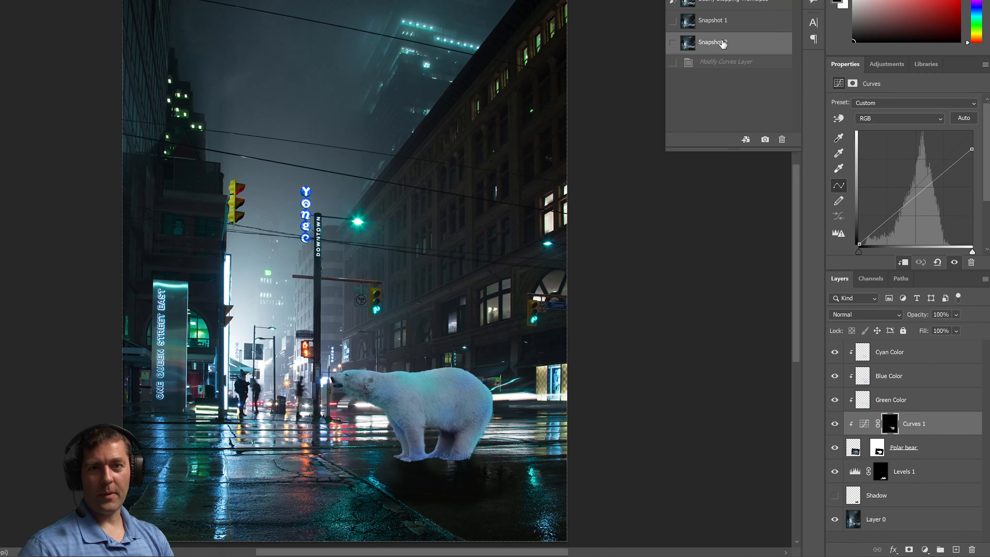